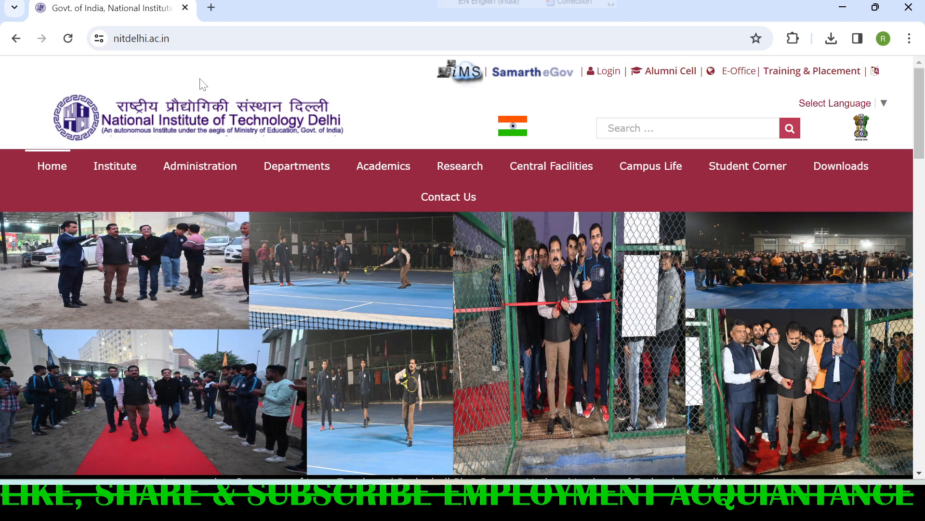
# Open the recruitment notice for Non Teaching positions (Adv. 03/2024) from the institute's recruitment list.
pyautogui.scroll(-9, 201, 85)
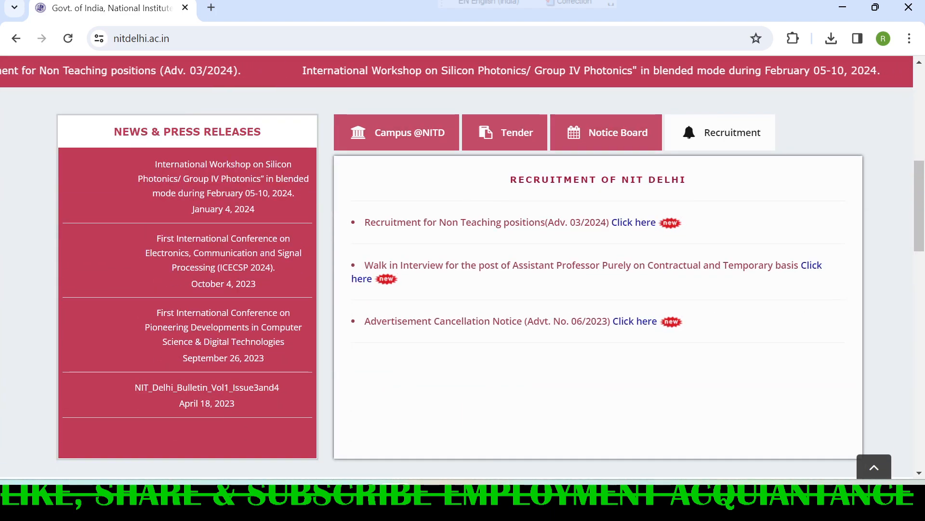
pyautogui.moveTo(509, 180); pyautogui.dragTo(692, 196)
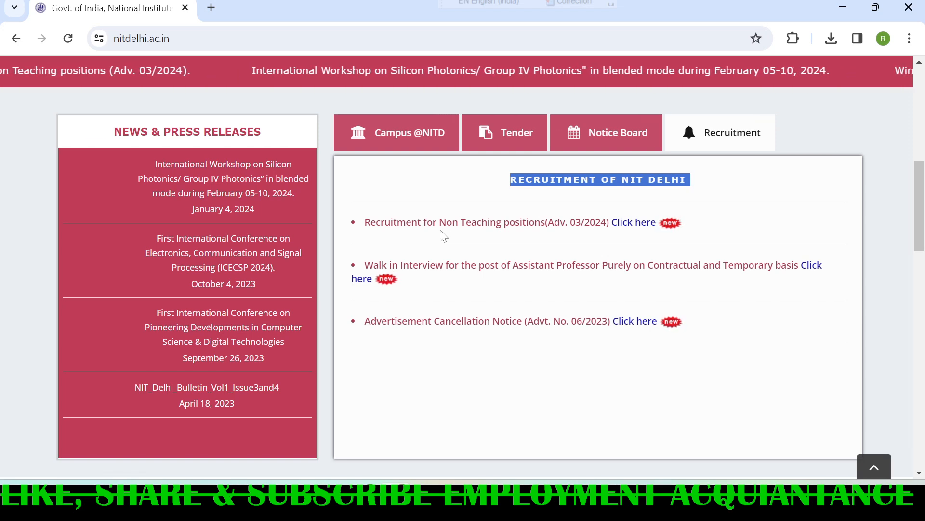
pyautogui.click(636, 222)
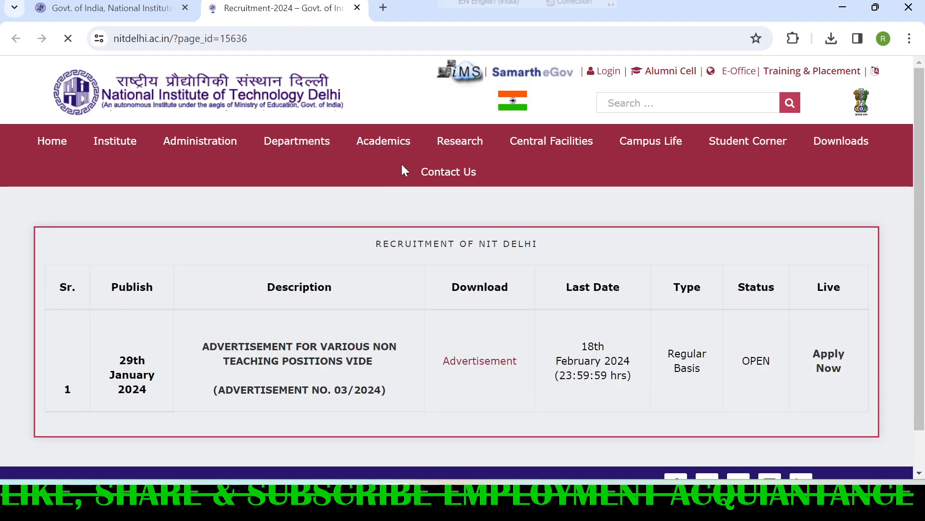
# Open the online application portal for the non-teaching positions under Advertisement No. 03/2024.
pyautogui.scroll(-2, 118, 303)
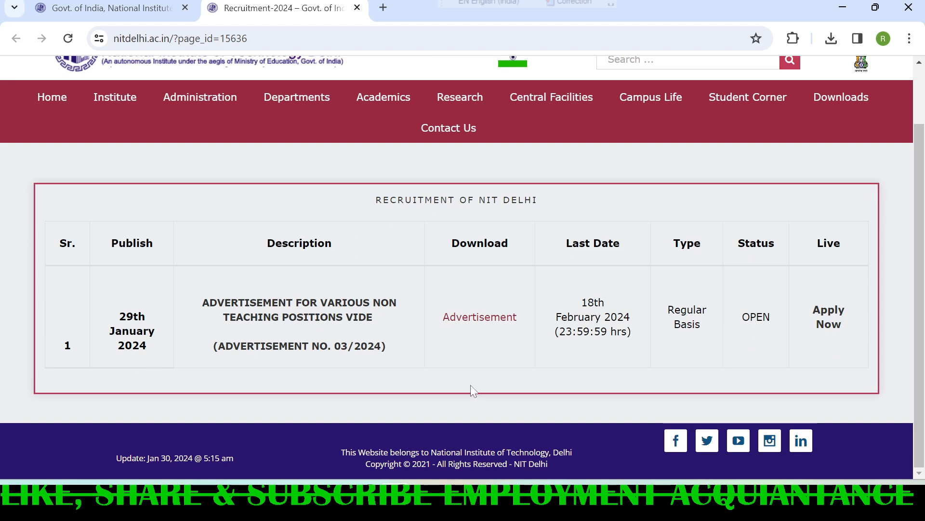
pyautogui.click(482, 318)
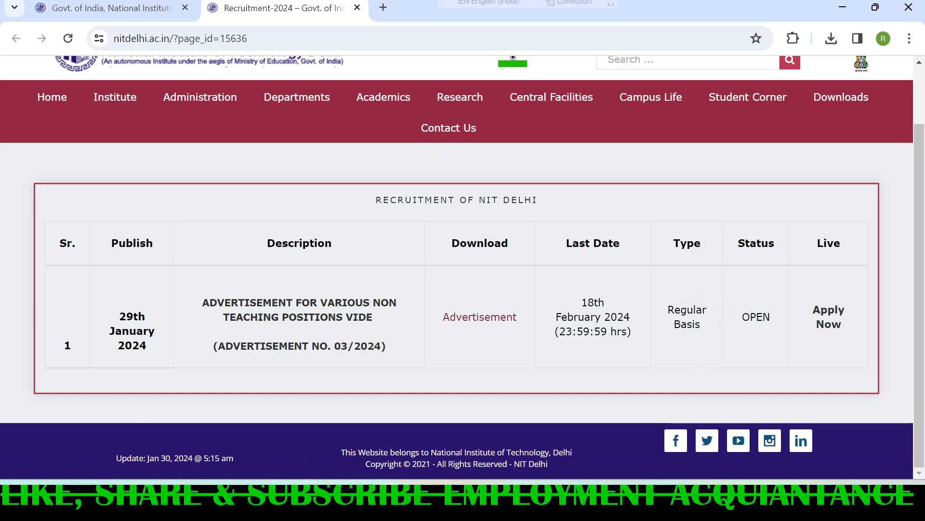
pyautogui.click(832, 316)
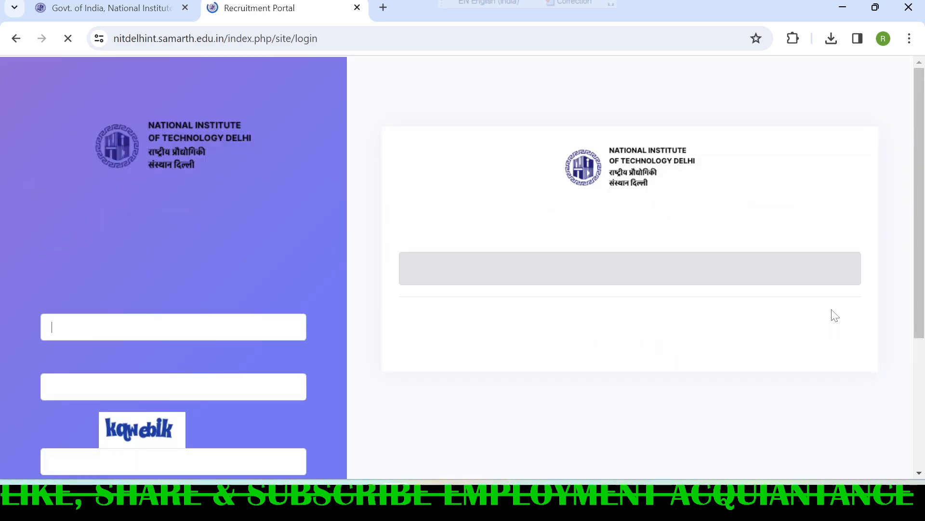
# Open the new-account sign-up form from the Recruitment Portal's sign-in page.
pyautogui.scroll(-2, 366, 208)
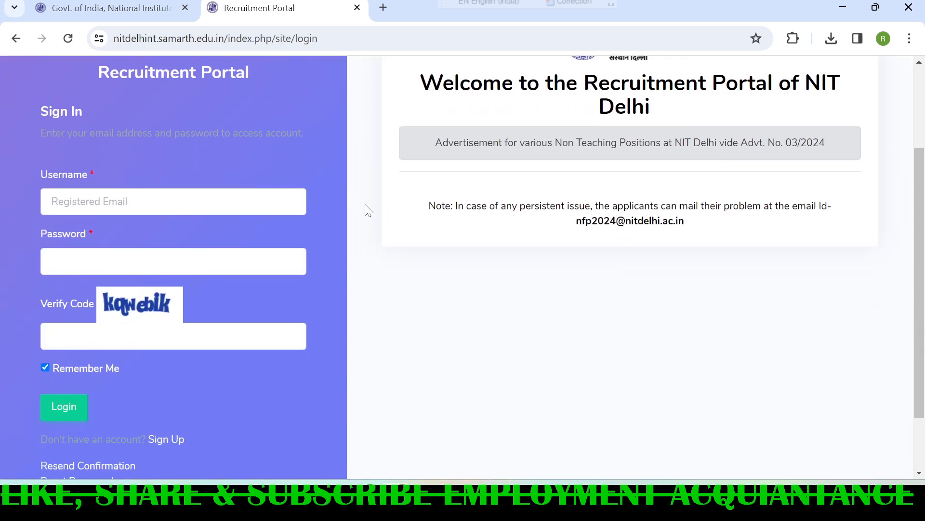
pyautogui.scroll(3, 366, 208)
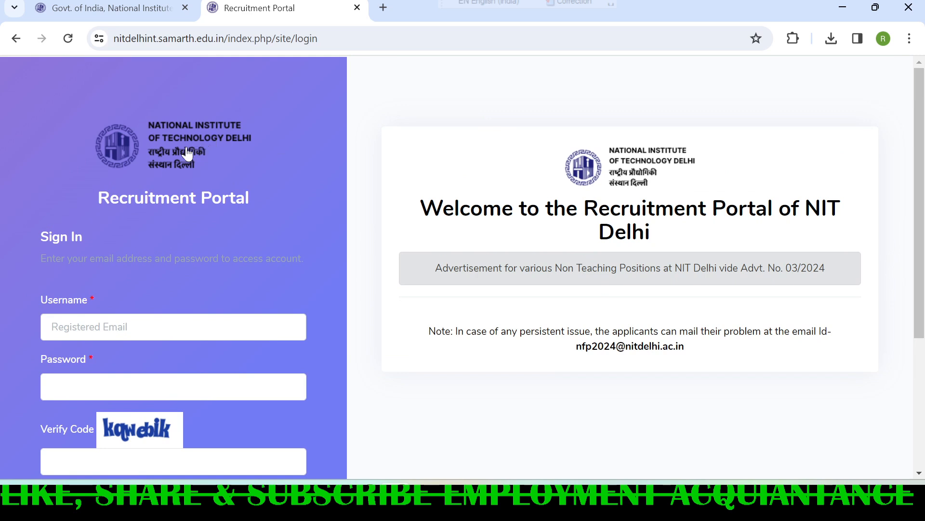
pyautogui.scroll(-2, 262, 212)
pyautogui.scroll(-1, 265, 214)
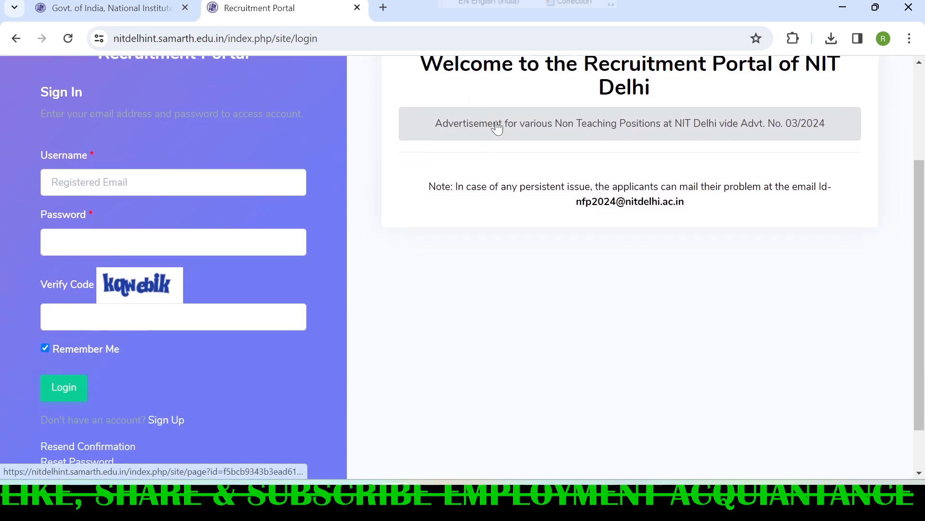
pyautogui.scroll(-1, 482, 150)
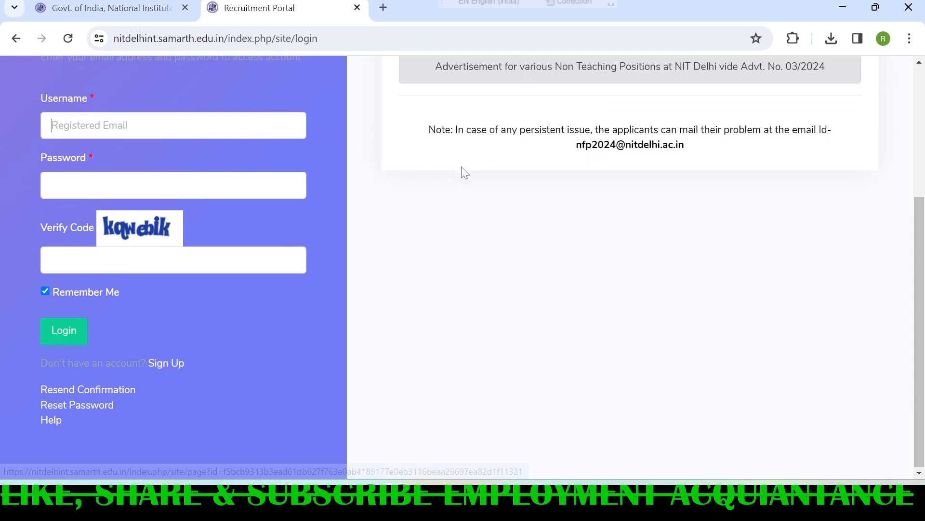
pyautogui.click(172, 366)
# Examine the sign-up form's email, password, mobile and verification code fields without filling them in.
pyautogui.scroll(-1, 260, 276)
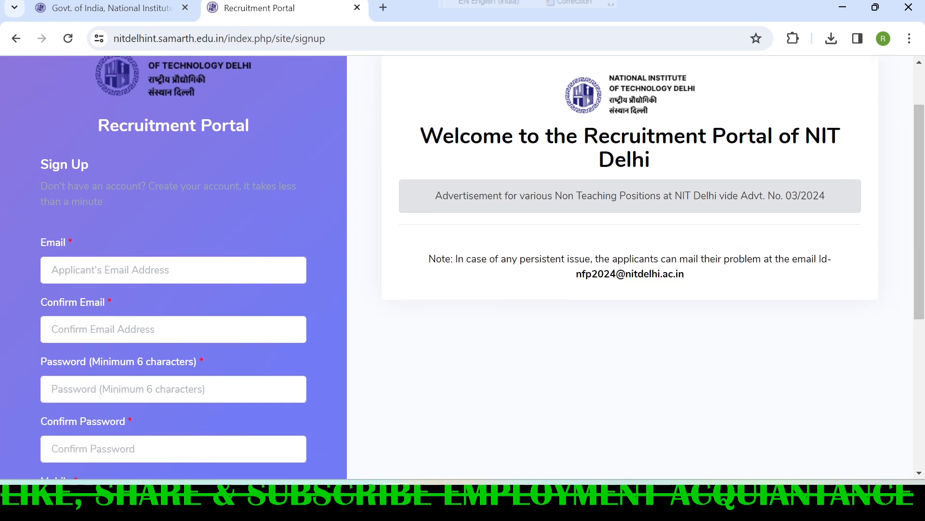
pyautogui.scroll(-1, 264, 278)
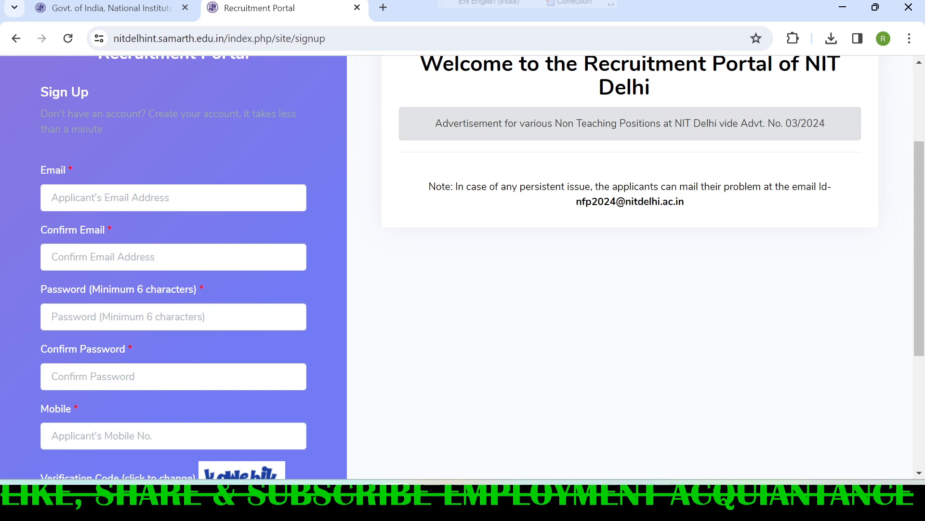
pyautogui.click(128, 317)
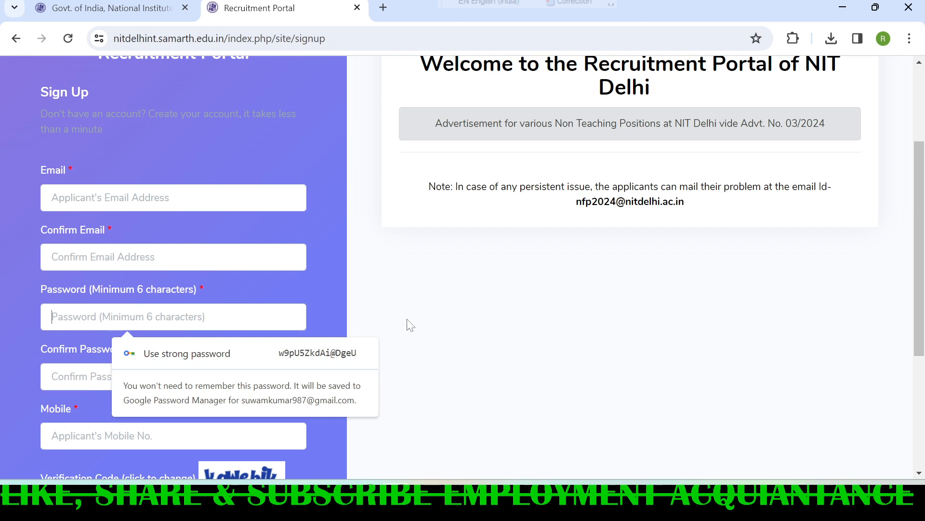
pyautogui.click(468, 296)
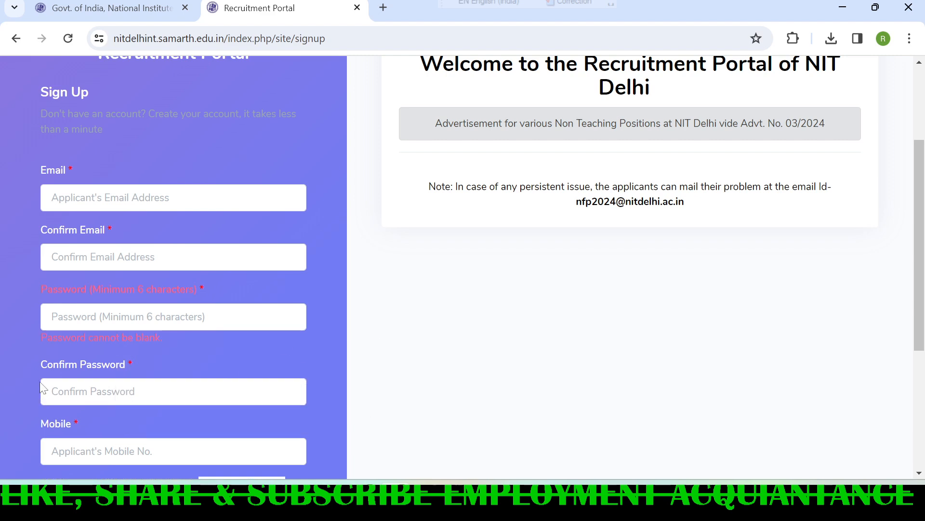
pyautogui.scroll(-2, 15, 403)
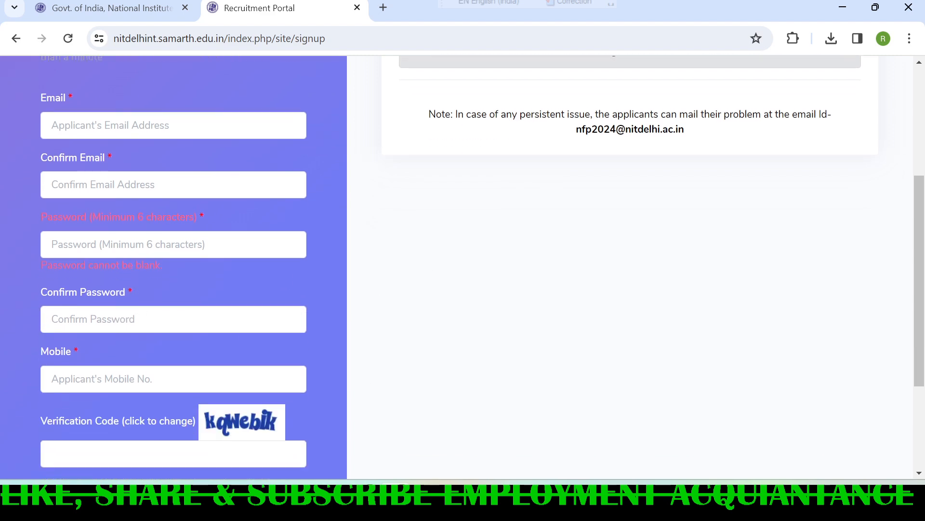
pyautogui.scroll(-2, 222, 355)
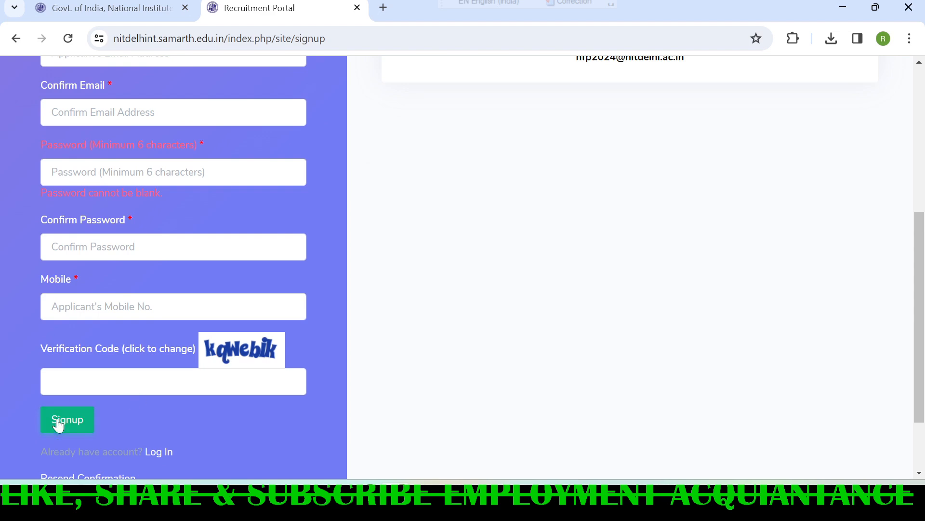
pyautogui.scroll(6, 57, 424)
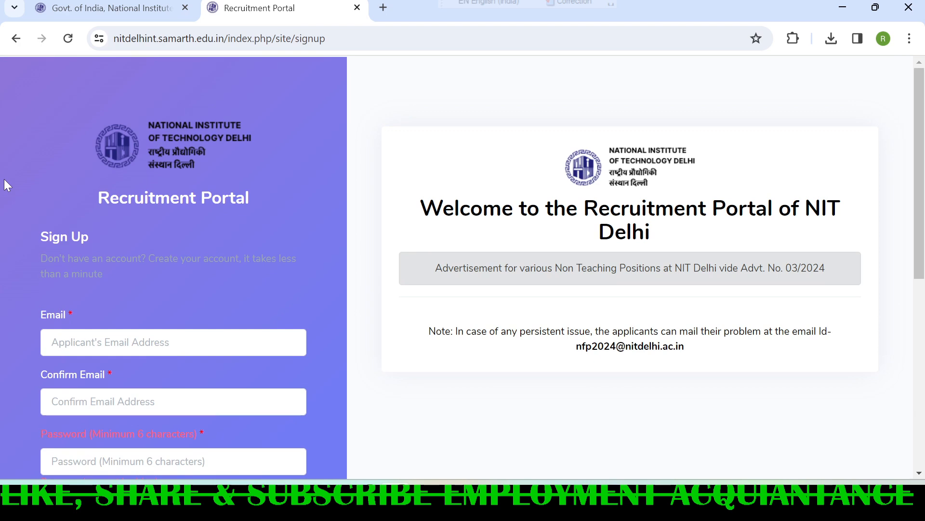
pyautogui.scroll(-3, 14, 169)
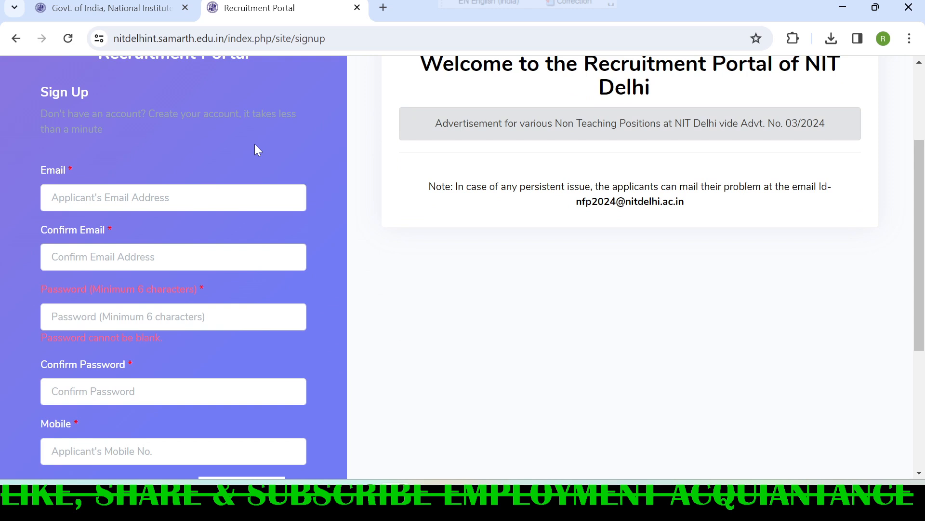
pyautogui.scroll(1, 255, 145)
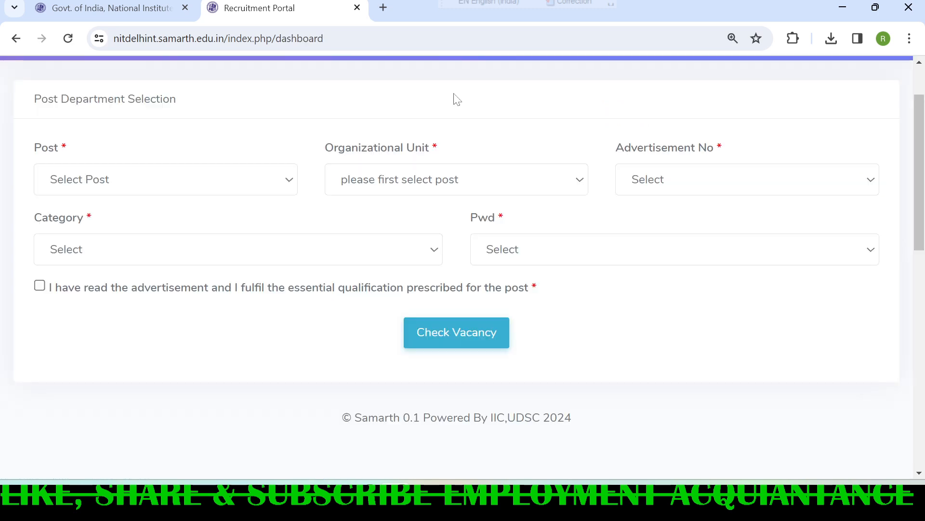
# Select the post Library and Information Assistant, organizational unit Central Library and advertisement number 03/2024.
pyautogui.moveTo(34, 98); pyautogui.dragTo(193, 104)
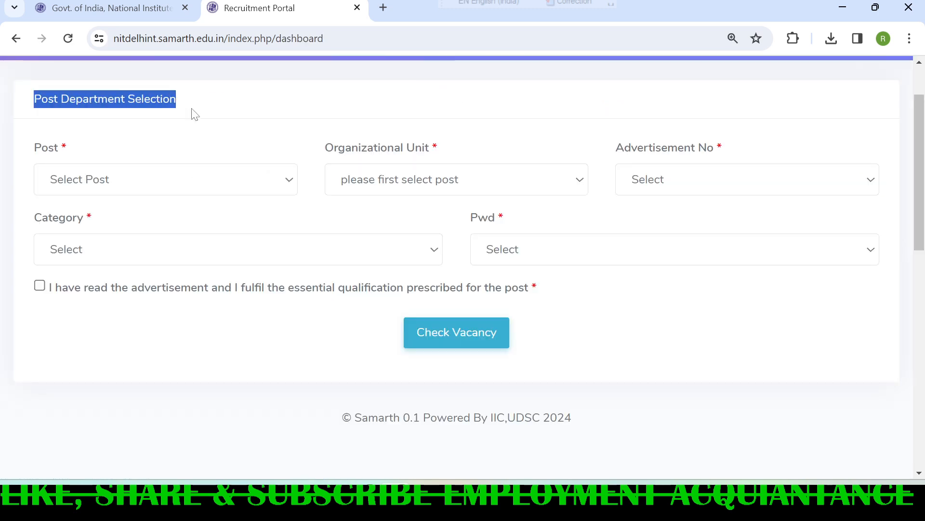
pyautogui.click(149, 189)
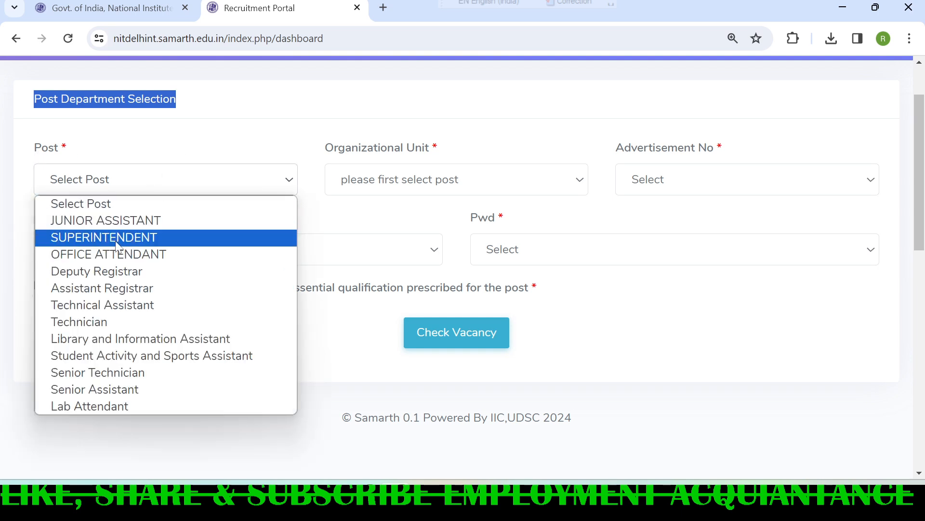
pyautogui.click(118, 340)
pyautogui.click(413, 186)
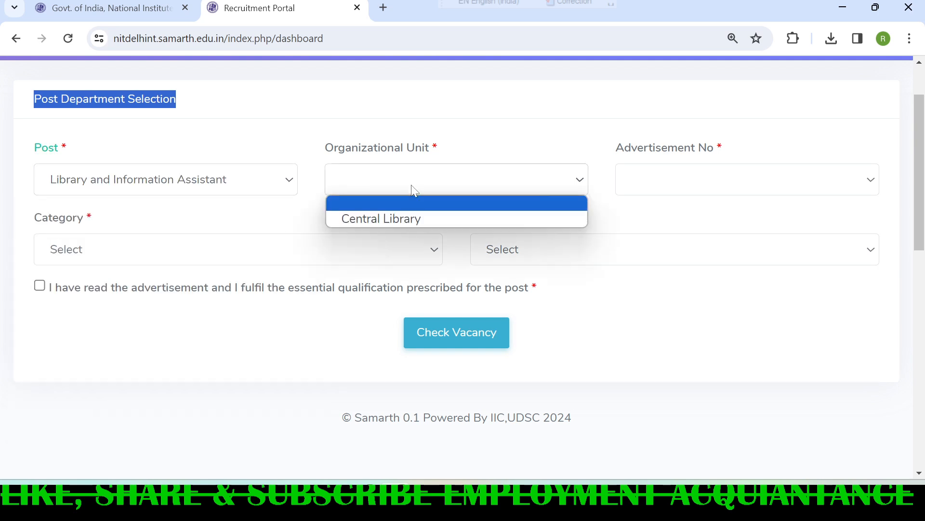
pyautogui.click(409, 218)
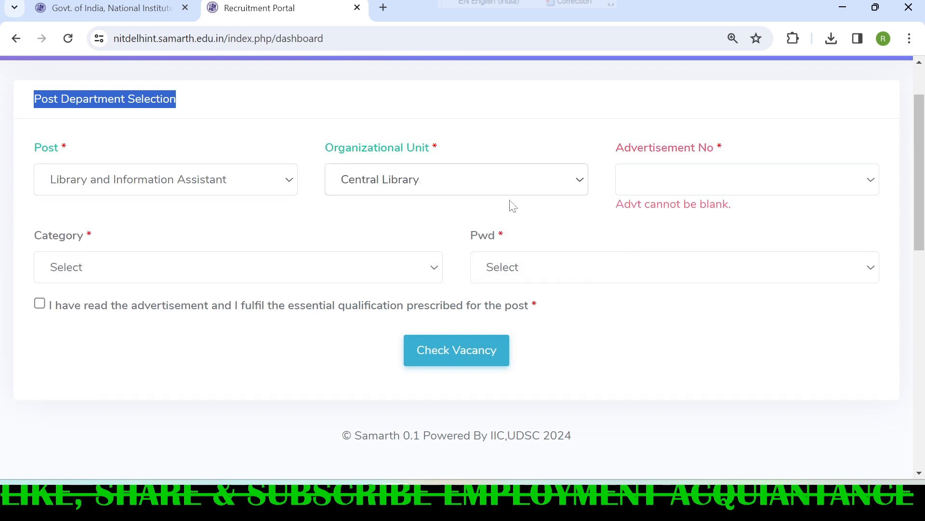
pyautogui.click(649, 184)
pyautogui.click(645, 218)
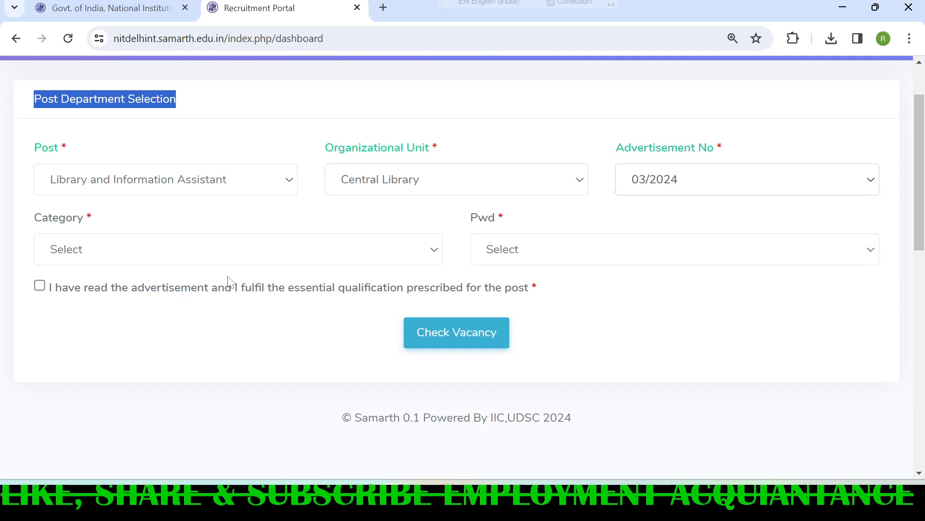
# Set the application's category to Unreserved(UR) and Pwd to Not Applicable.
pyautogui.click(124, 257)
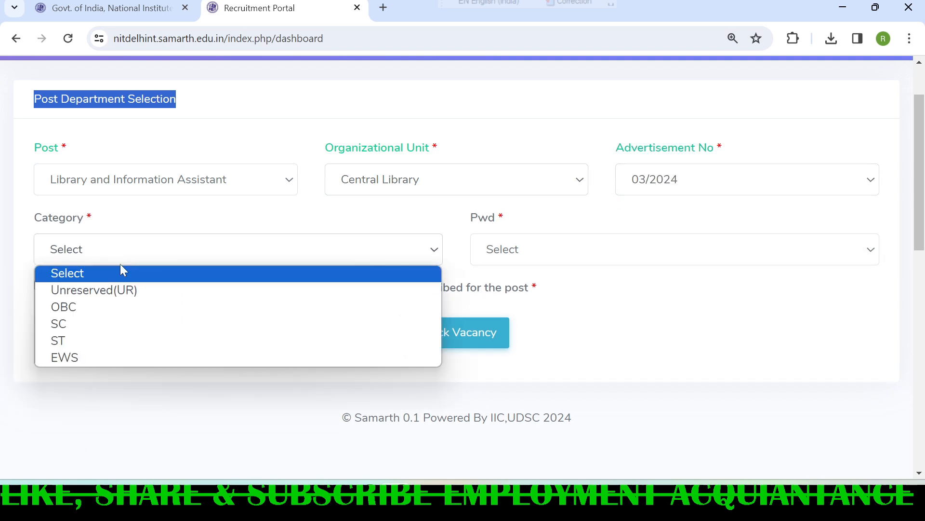
pyautogui.click(113, 298)
pyautogui.click(519, 251)
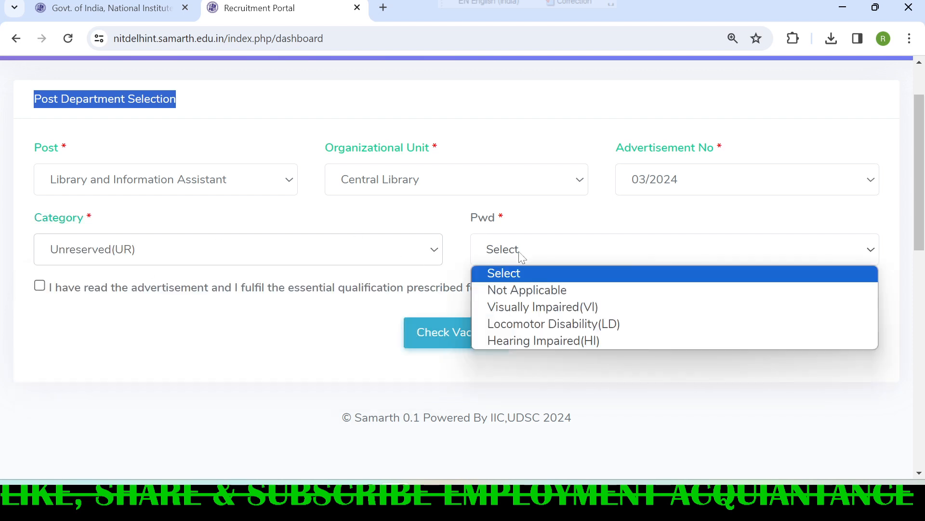
pyautogui.click(518, 290)
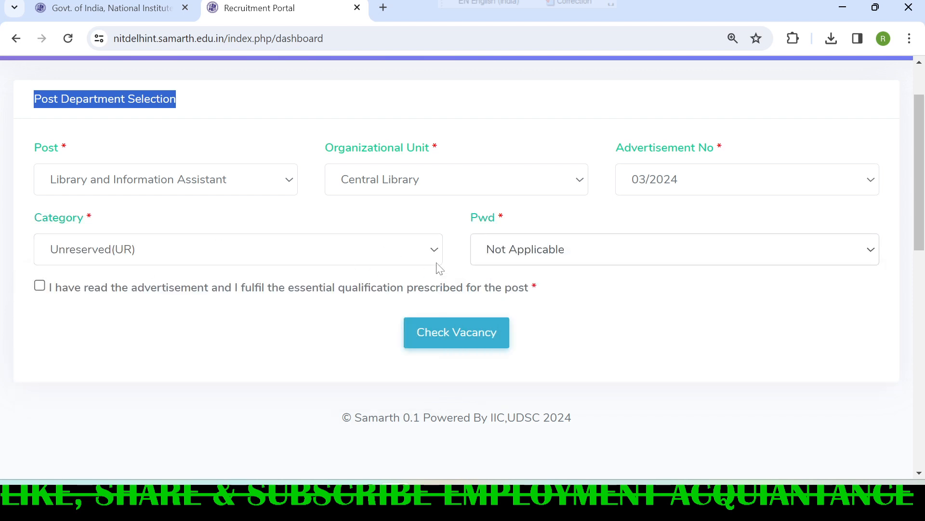
# Accept the essential qualification declaration, check the vacancy and apply for the selected post.
pyautogui.click(40, 286)
pyautogui.click(474, 345)
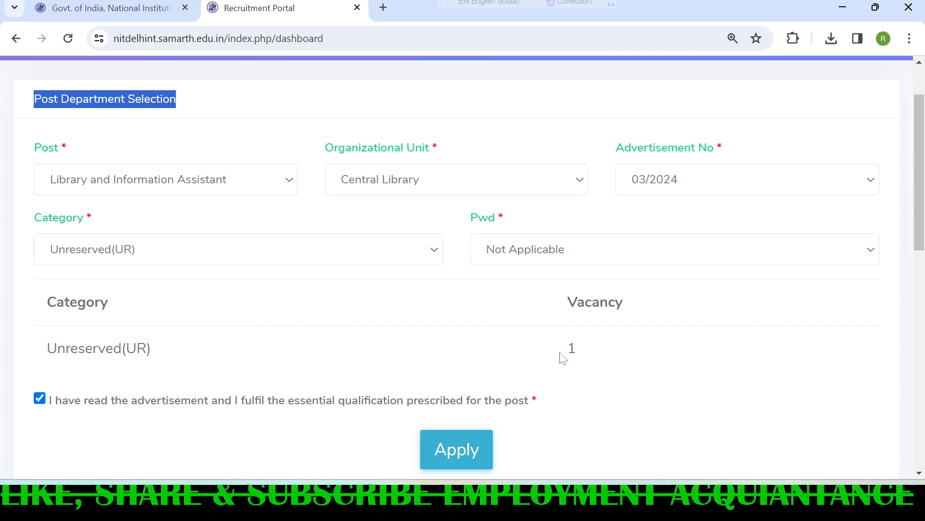
pyautogui.click(469, 452)
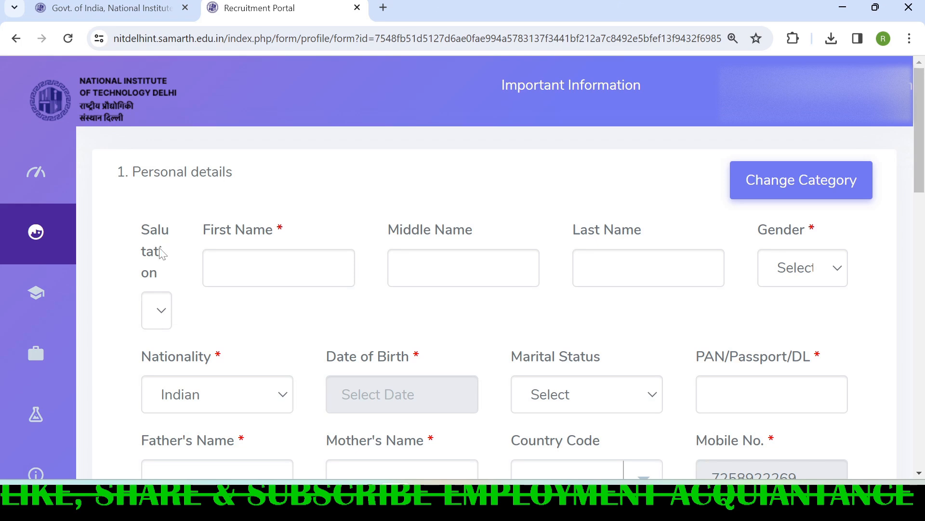
# In the personal details, choose the salutation Mr., gender Male and marital status Single.
pyautogui.click(160, 307)
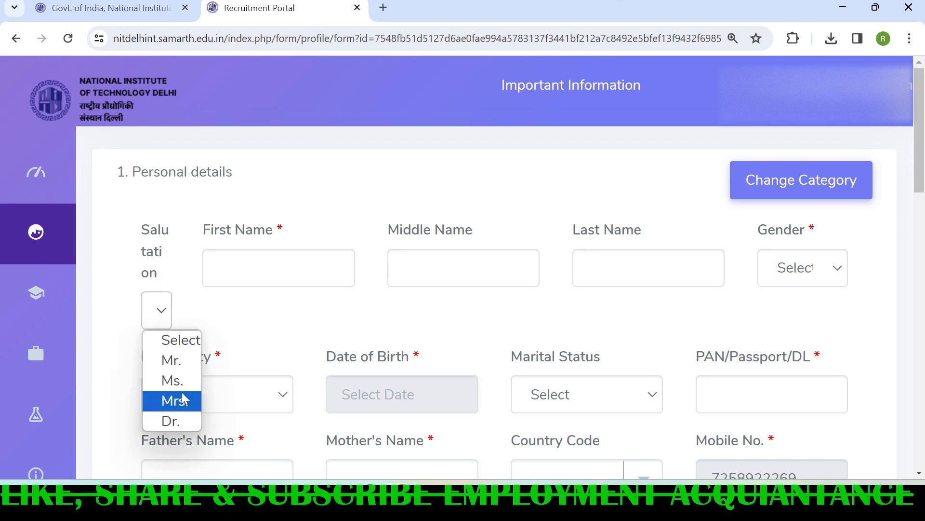
pyautogui.click(182, 368)
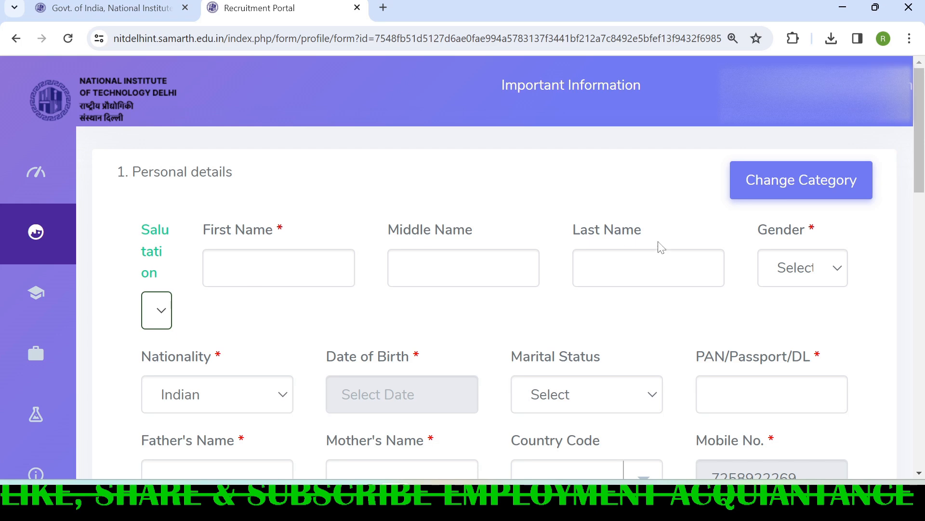
pyautogui.click(811, 275)
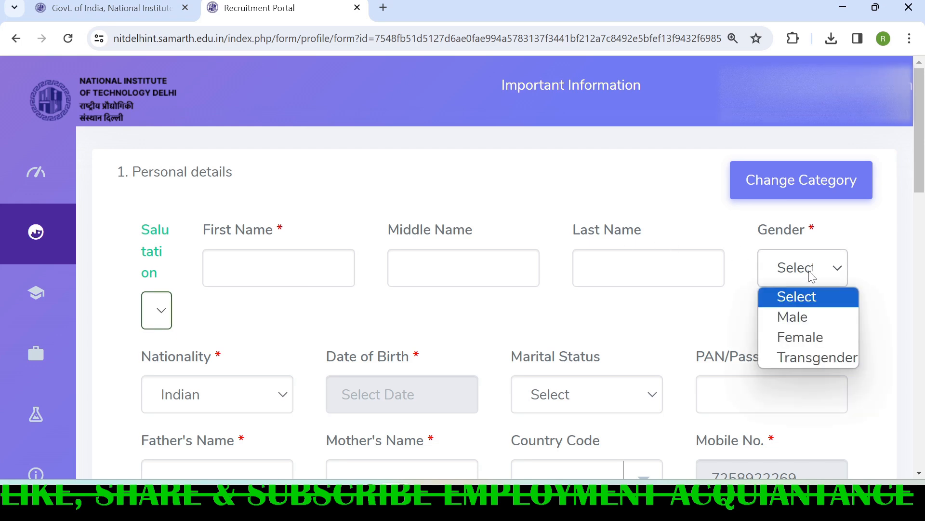
pyautogui.click(790, 317)
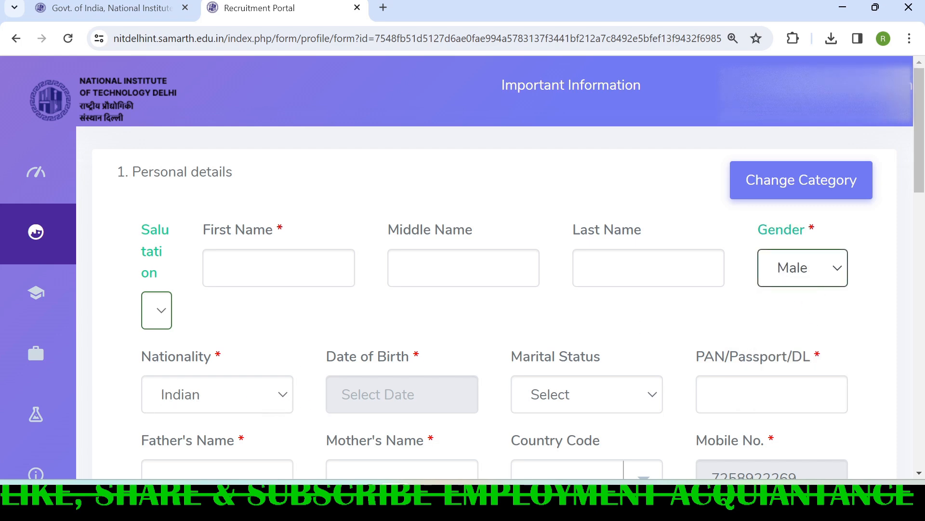
pyautogui.click(559, 399)
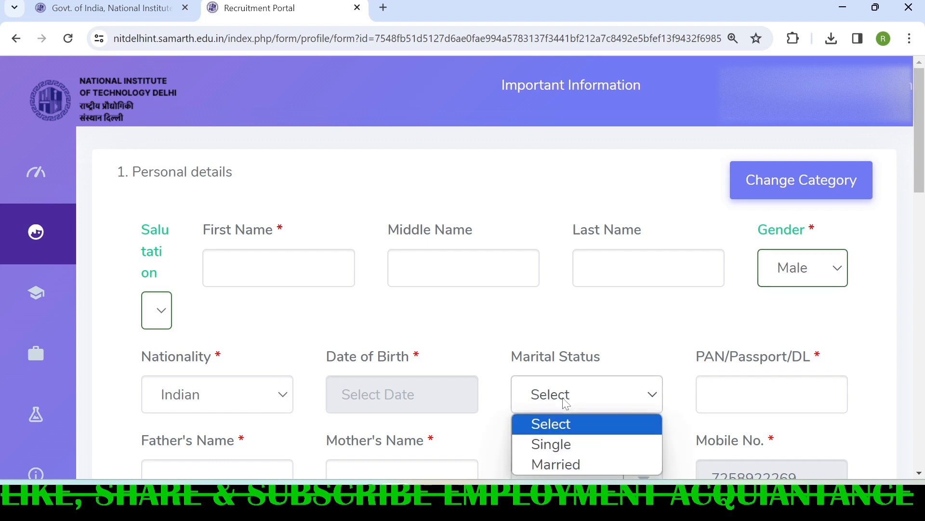
pyautogui.click(574, 451)
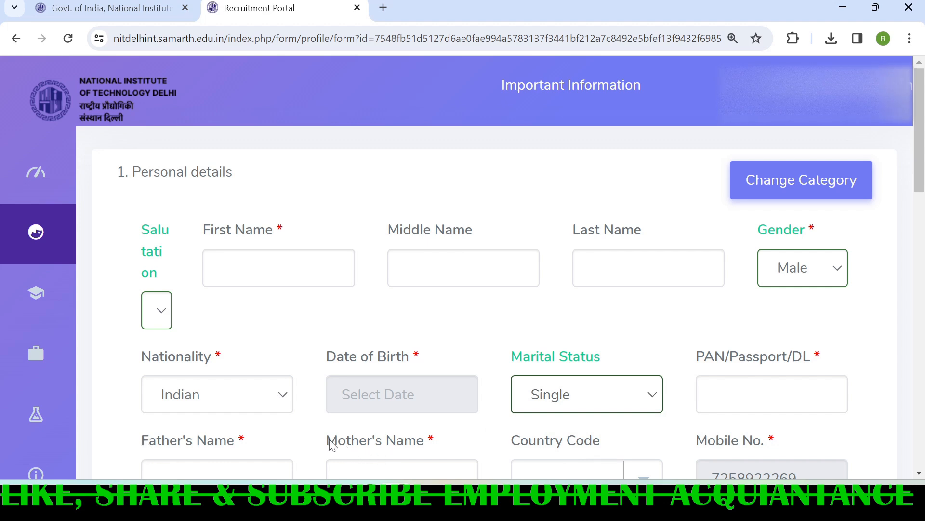
# Search the mobile number's country code list for "ind".
pyautogui.moveTo(332, 446); pyautogui.dragTo(436, 441)
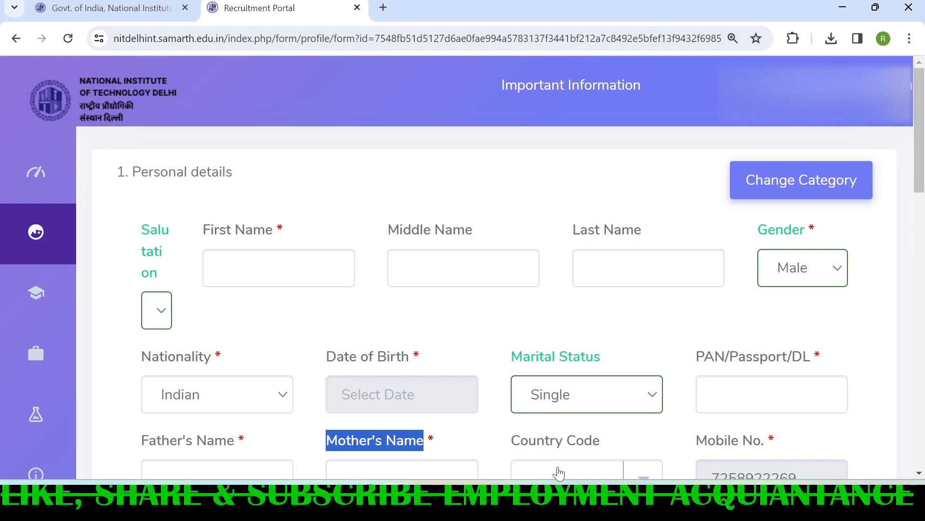
pyautogui.click(559, 473)
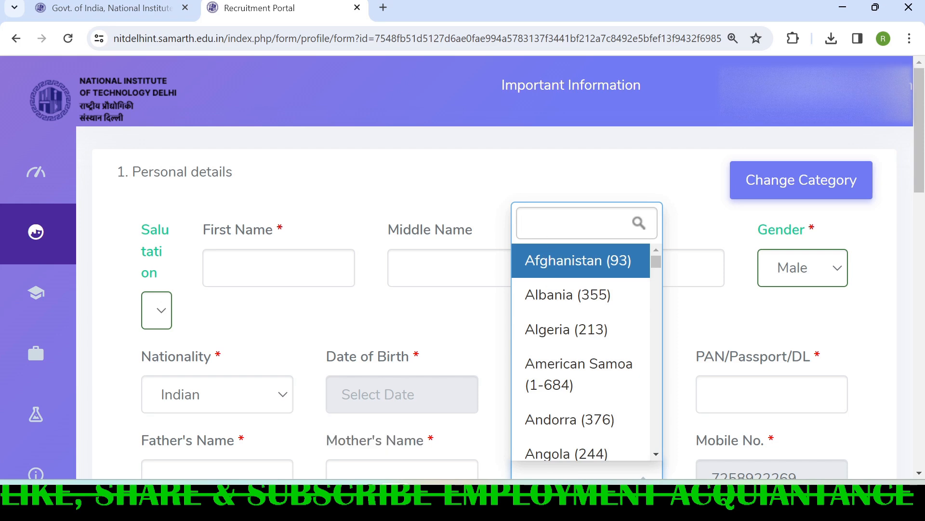
pyautogui.write('ind')
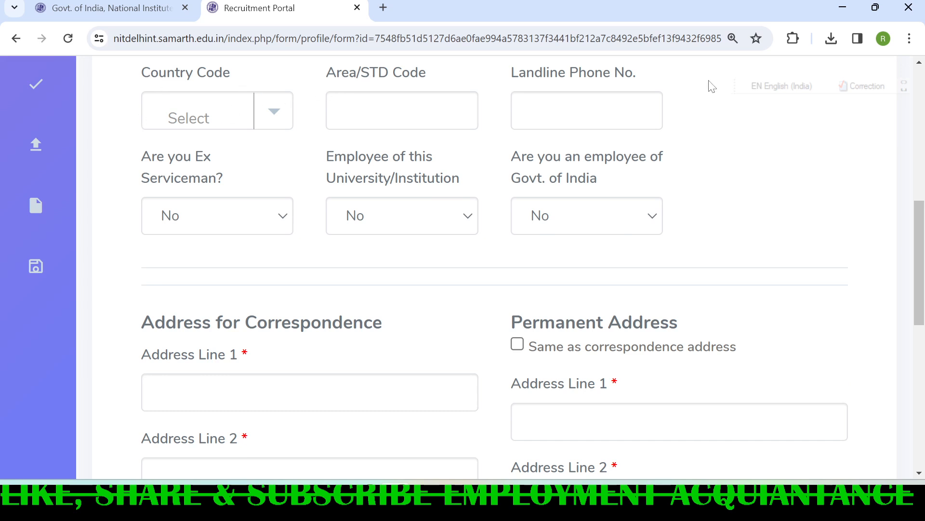
pyautogui.moveTo(140, 73); pyautogui.dragTo(222, 73)
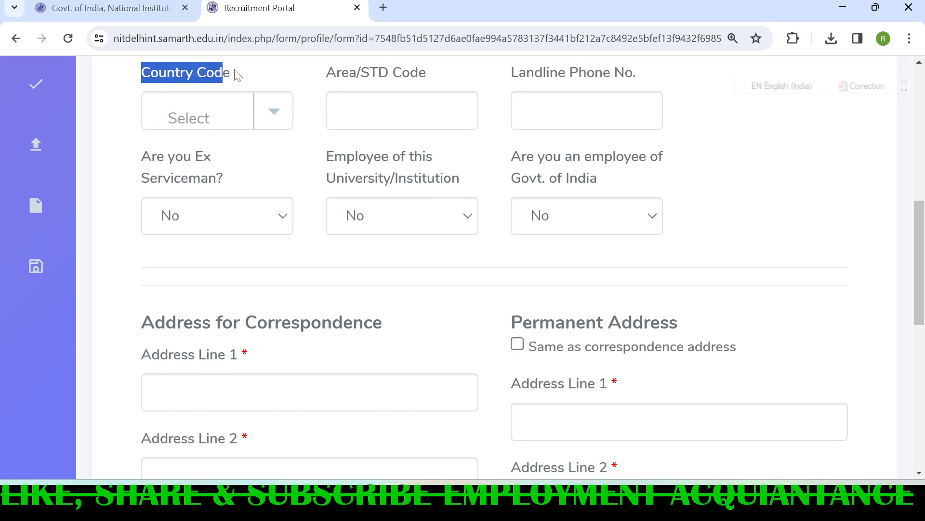
pyautogui.moveTo(326, 73); pyautogui.dragTo(432, 73)
pyautogui.moveTo(510, 72); pyautogui.dragTo(633, 78)
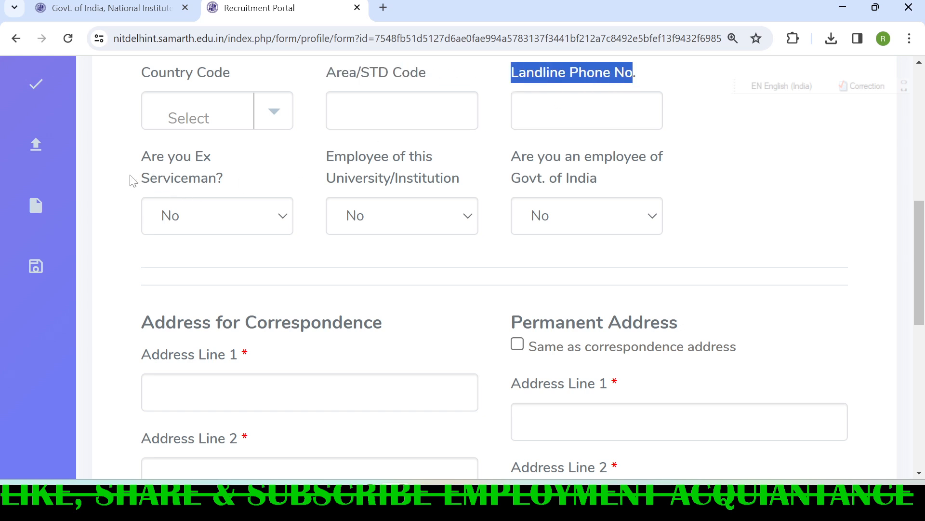
pyautogui.click(247, 357)
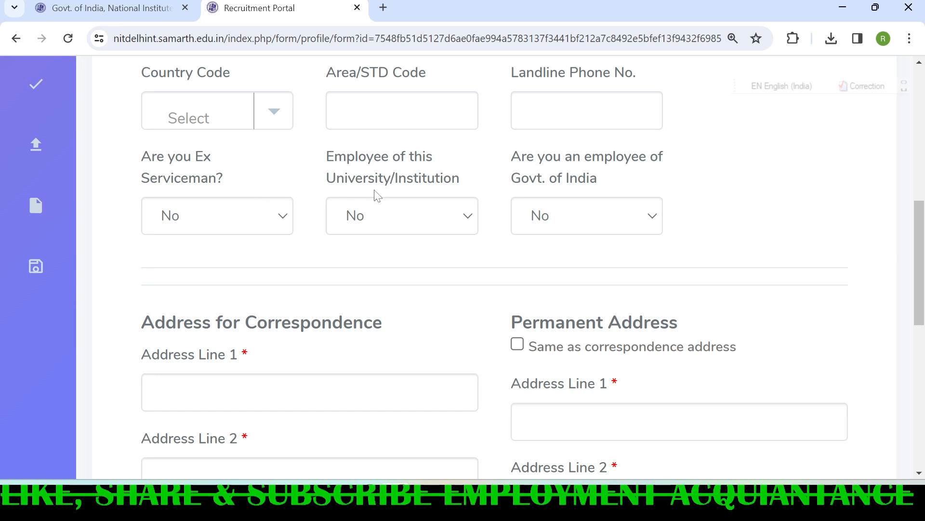
# Try Yes as the answer for being an employee of Govt. of India, and return it to No.
pyautogui.click(586, 206)
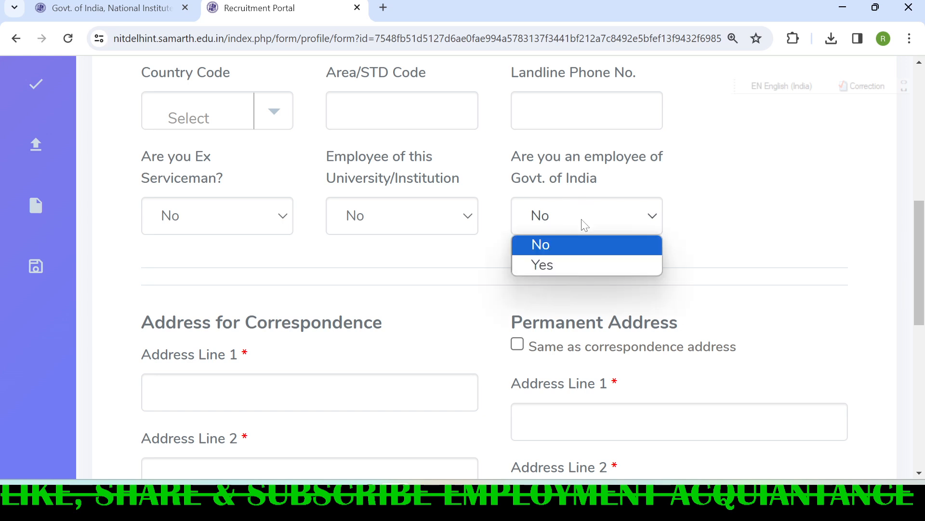
pyautogui.click(555, 264)
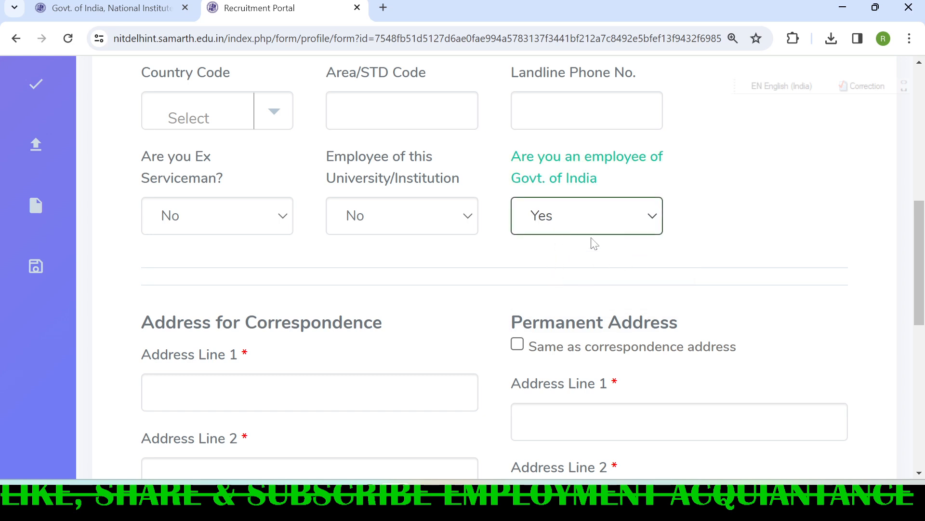
pyautogui.click(550, 225)
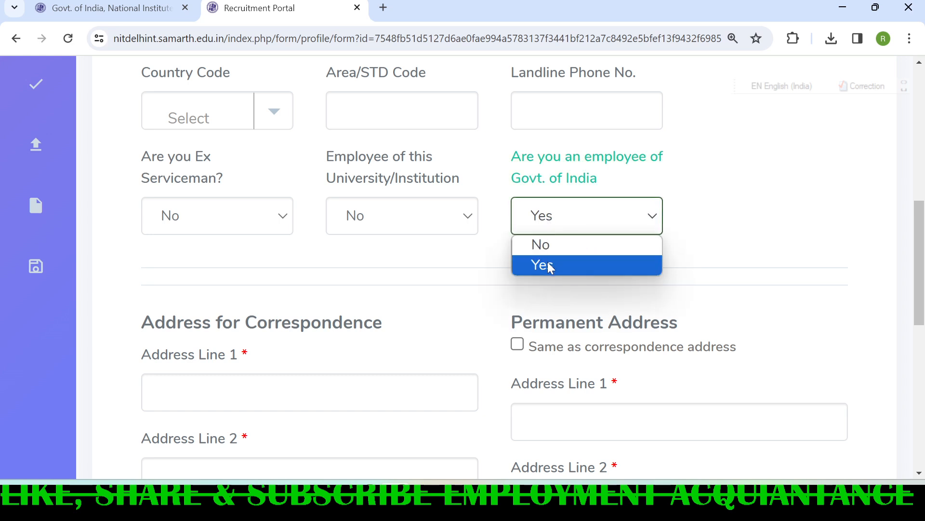
pyautogui.click(550, 267)
pyautogui.click(540, 224)
pyautogui.click(537, 244)
pyautogui.click(559, 210)
pyautogui.click(564, 265)
pyautogui.click(568, 229)
pyautogui.click(555, 266)
pyautogui.click(553, 220)
pyautogui.click(549, 244)
# Try Yes as the answer for being an employee of this University/Institution, and return it to No.
pyautogui.click(408, 226)
pyautogui.click(400, 264)
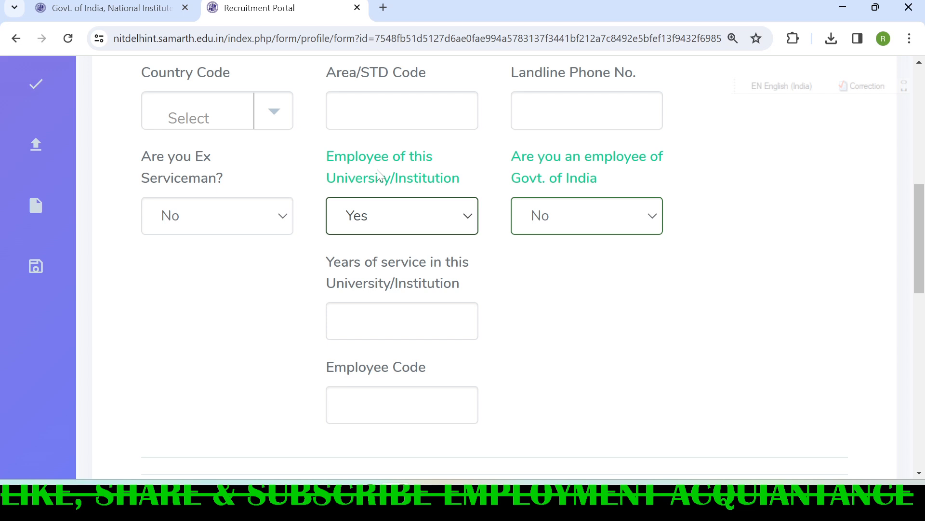
pyautogui.click(410, 219)
pyautogui.click(390, 246)
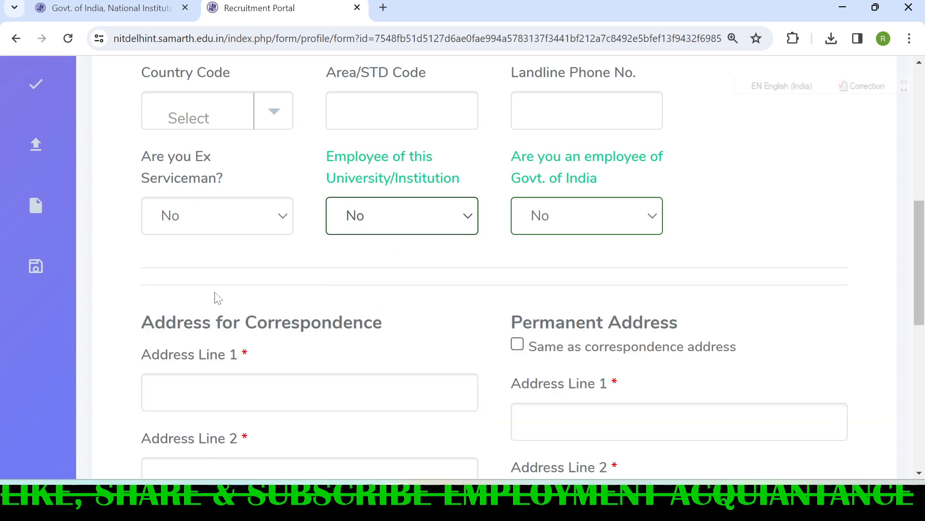
# Set the correspondence address's country to India and its State/UT to Bihar.
pyautogui.scroll(-5, 215, 294)
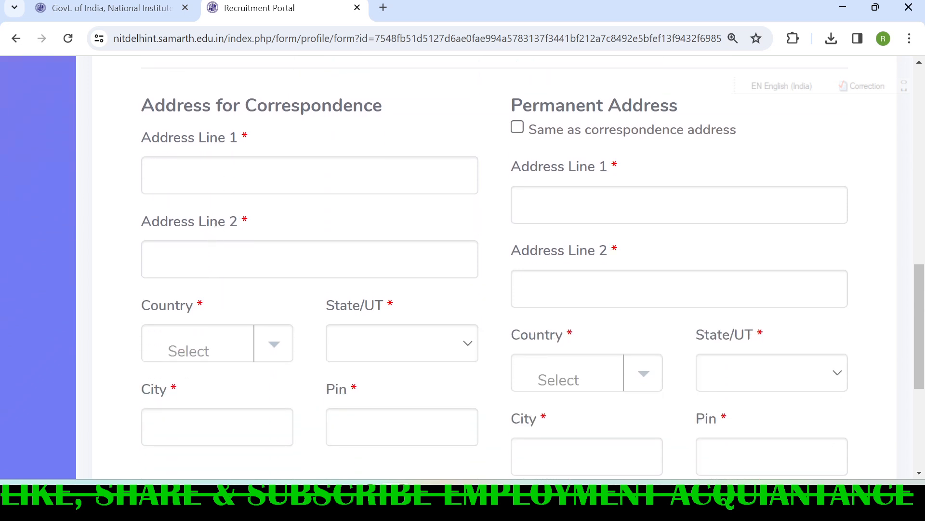
pyautogui.scroll(-4, 337, 147)
pyautogui.scroll(4, 337, 147)
pyautogui.click(203, 344)
pyautogui.write('ind')
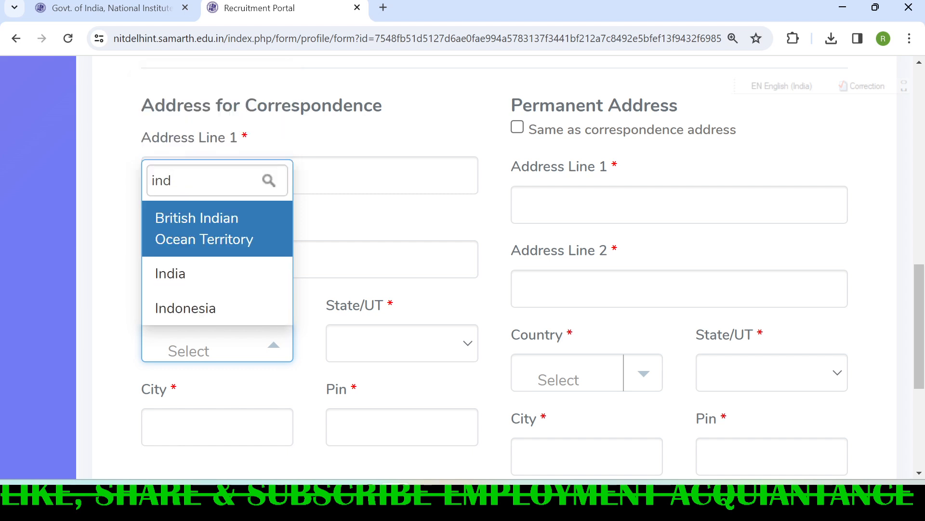
pyautogui.click(176, 271)
pyautogui.click(377, 352)
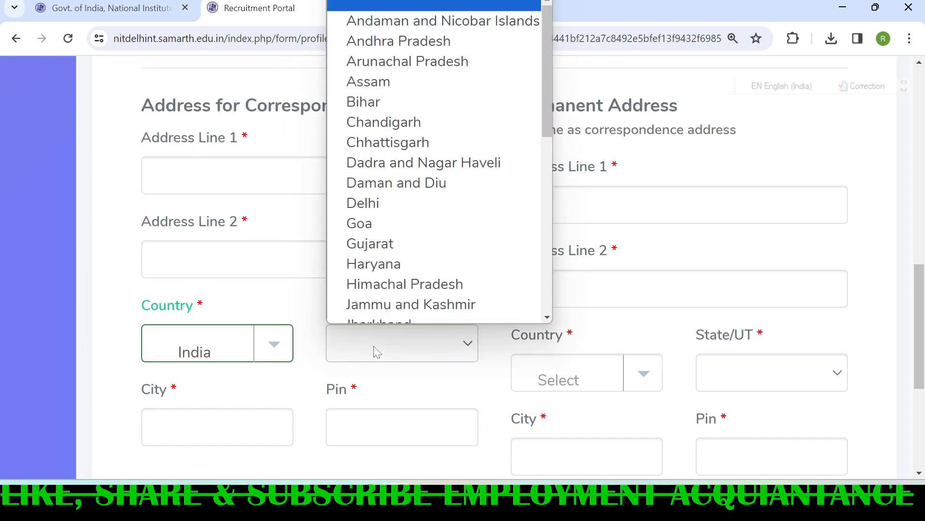
pyautogui.click(379, 99)
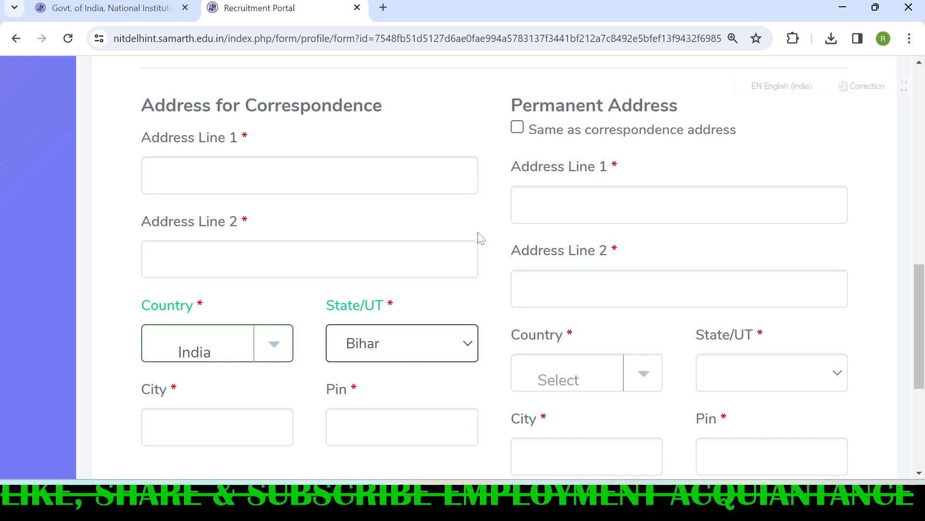
# Copy the correspondence address into the permanent address, and clear the same-as-correspondence option.
pyautogui.moveTo(245, 105); pyautogui.dragTo(383, 107)
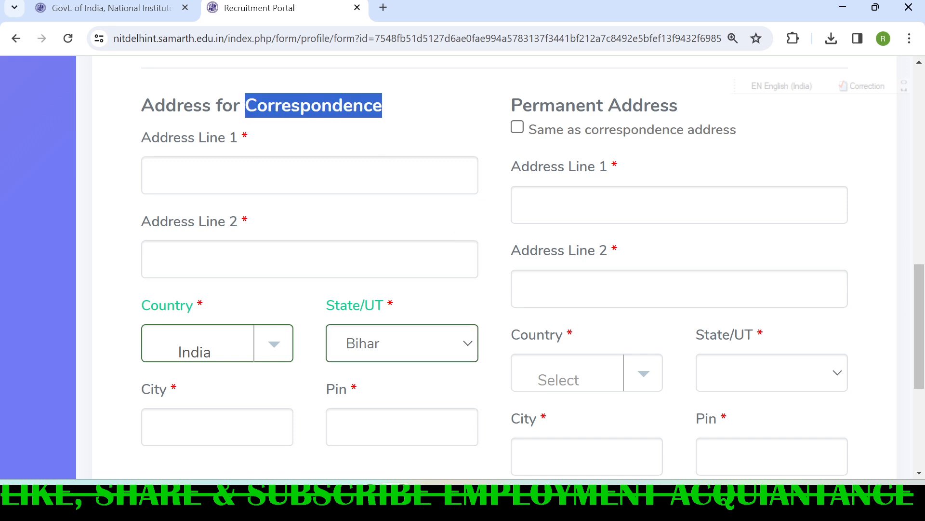
pyautogui.click(452, 123)
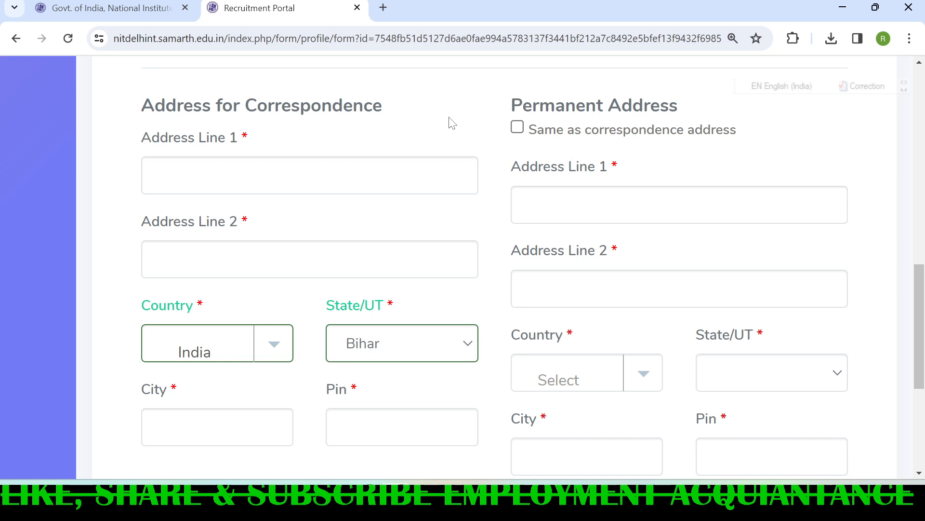
pyautogui.click(517, 128)
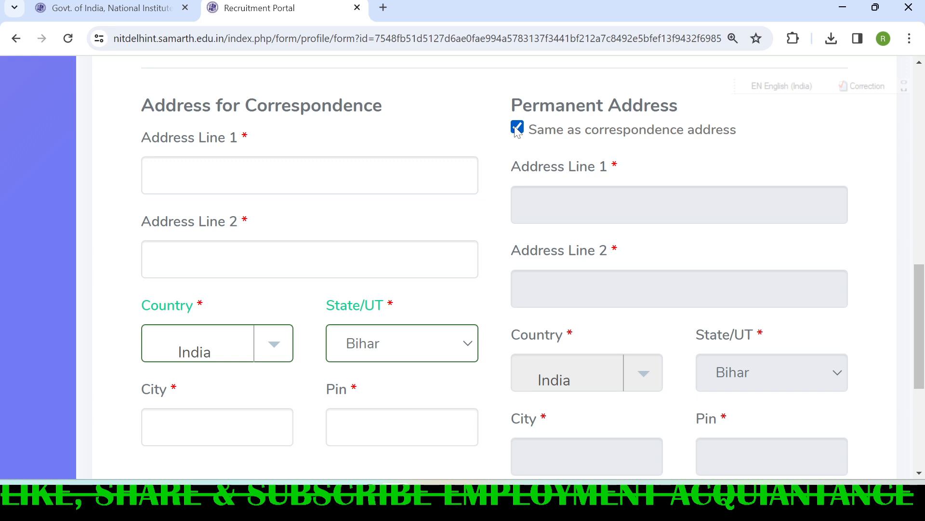
pyautogui.click(518, 127)
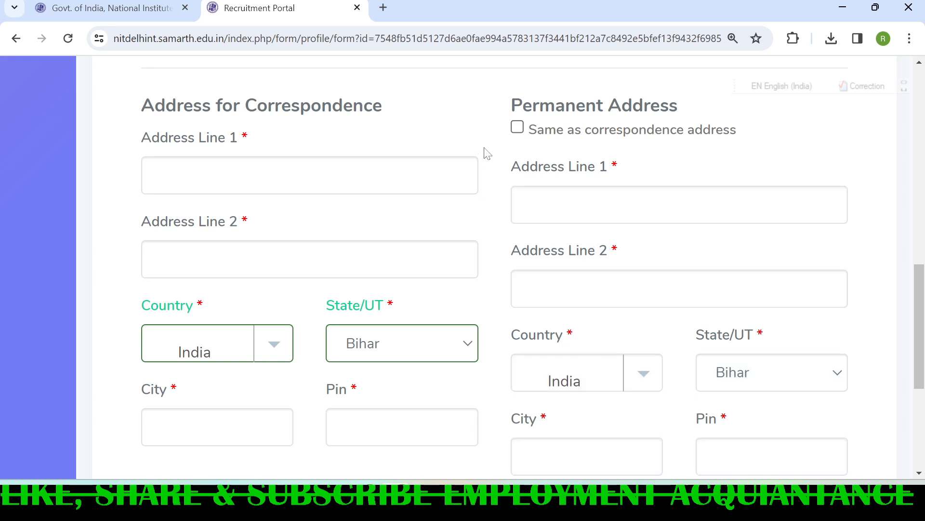
# Save the personal details and proceed to the next section of the application.
pyautogui.scroll(-5, 482, 192)
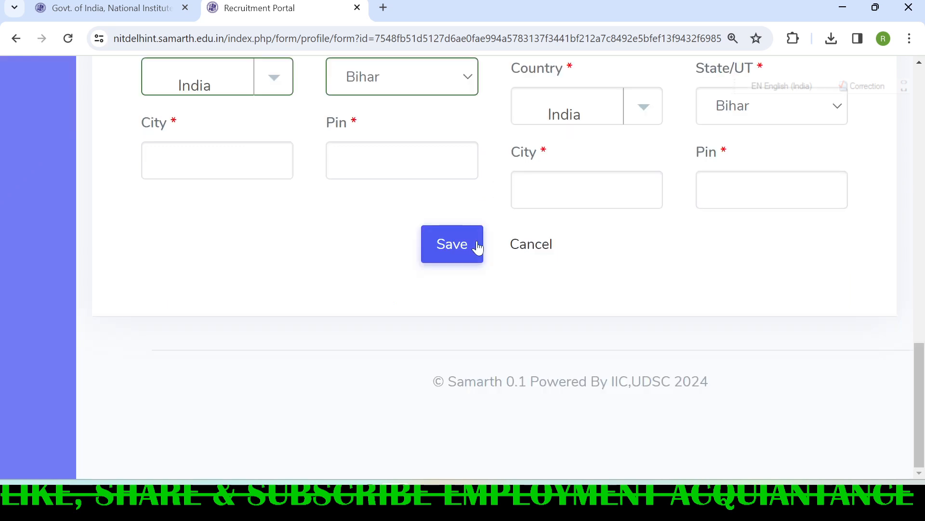
pyautogui.click(452, 245)
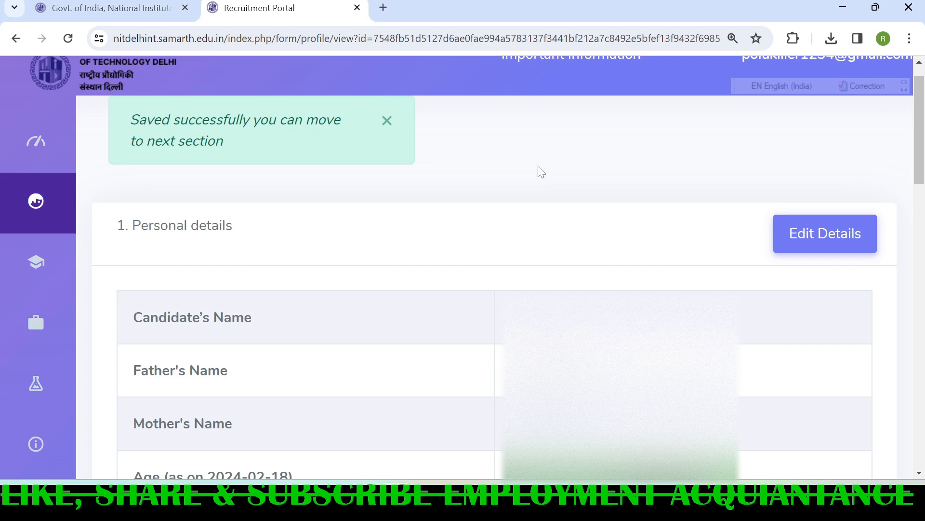
pyautogui.scroll(-20, 539, 167)
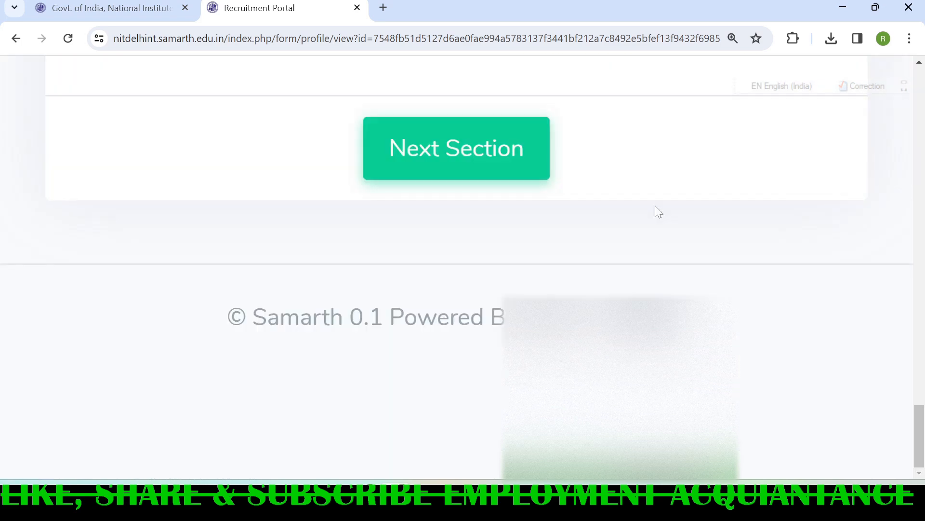
pyautogui.click(462, 162)
# In the schooling details, set the year of passing to 2016 for 10th/SSC/Matric and 2018 for 12th, keeping Percentage as the 10th marks type.
pyautogui.scroll(1, 467, 215)
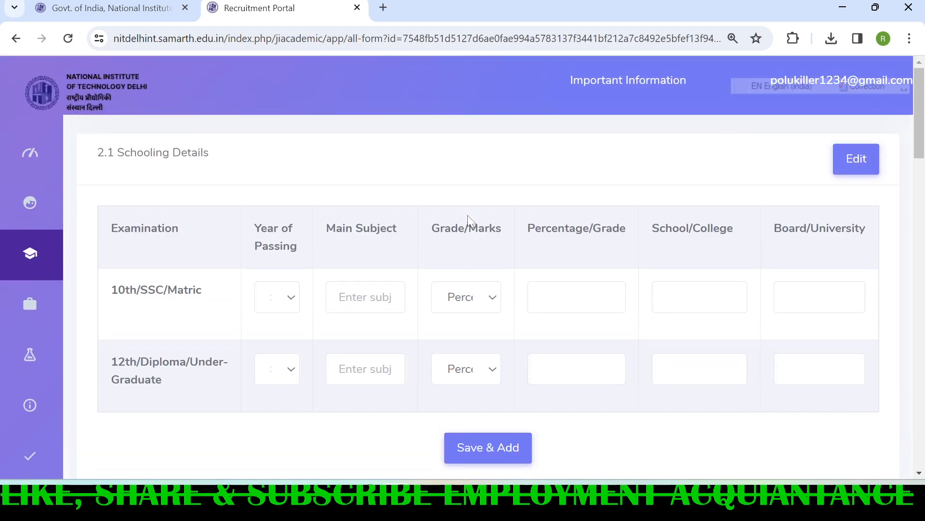
pyautogui.scroll(-1, 468, 215)
pyautogui.moveTo(117, 80); pyautogui.dragTo(216, 83)
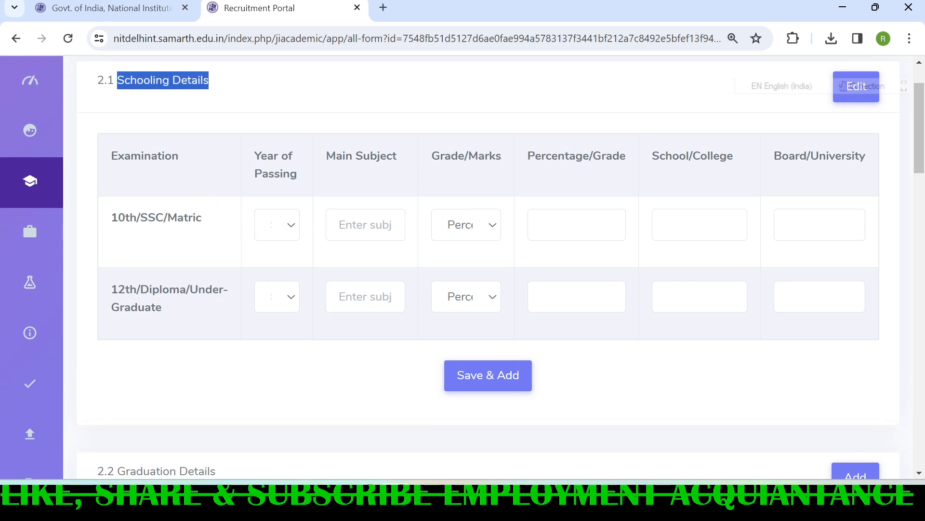
pyautogui.click(286, 224)
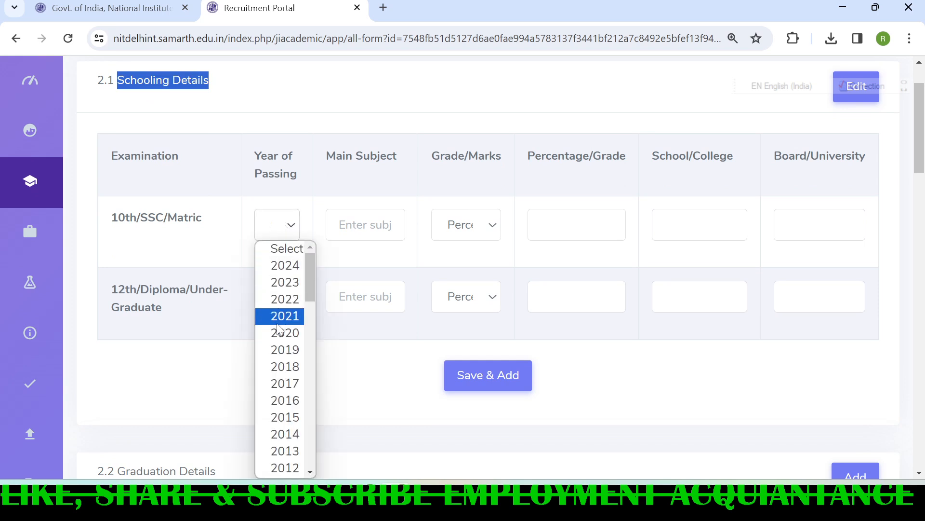
pyautogui.click(282, 400)
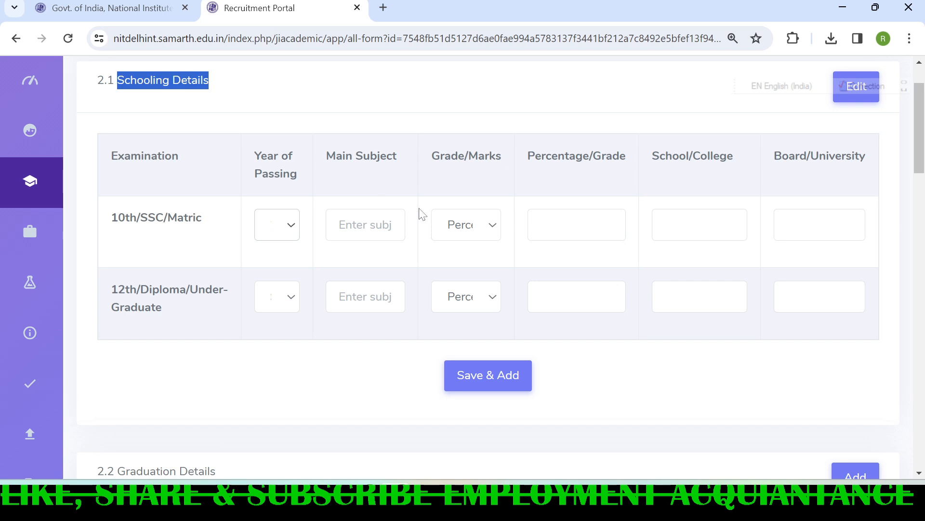
pyautogui.click(485, 228)
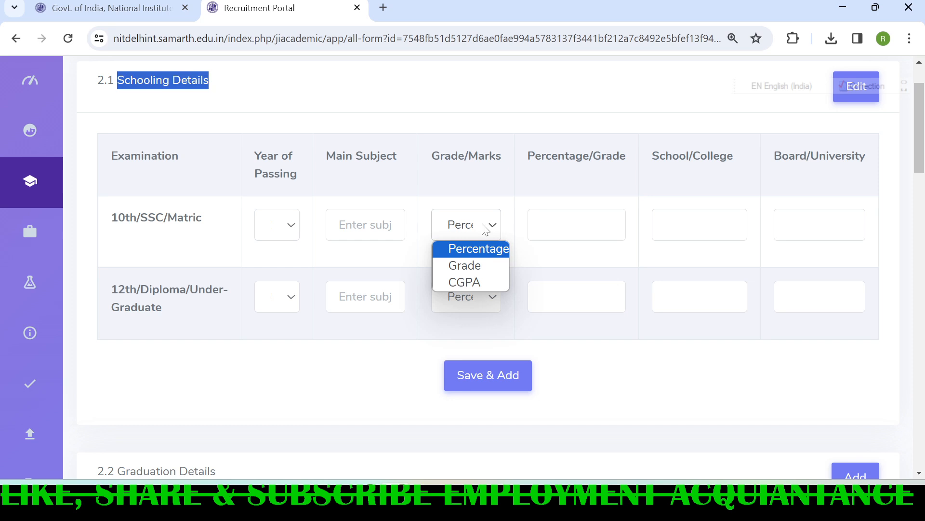
pyautogui.click(480, 212)
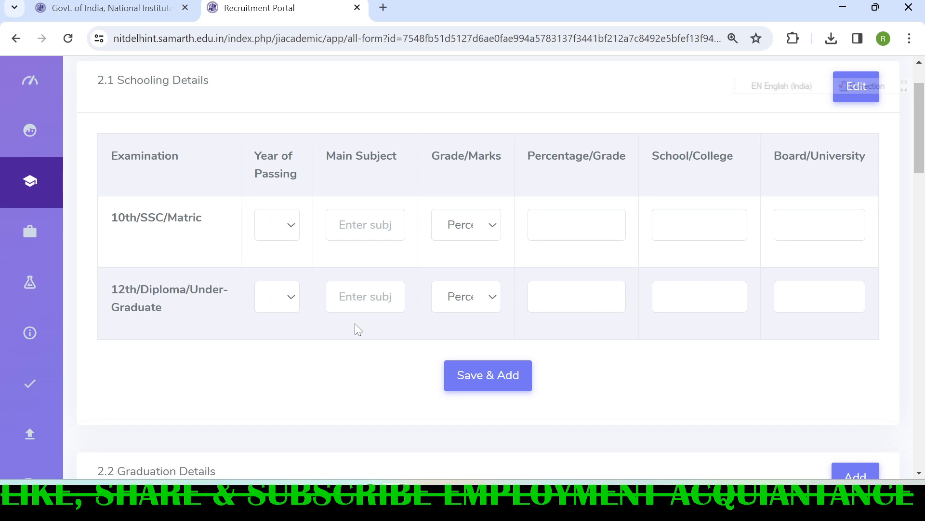
pyautogui.click(257, 302)
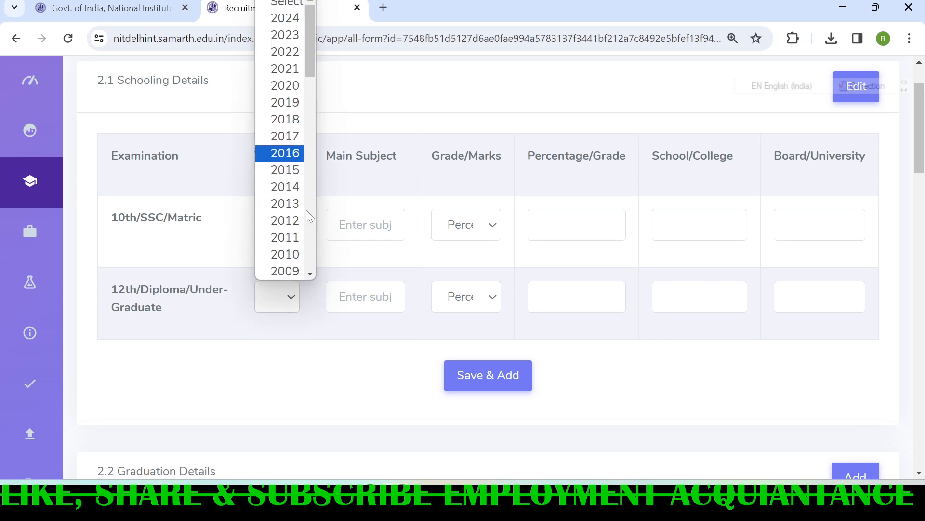
pyautogui.click(290, 119)
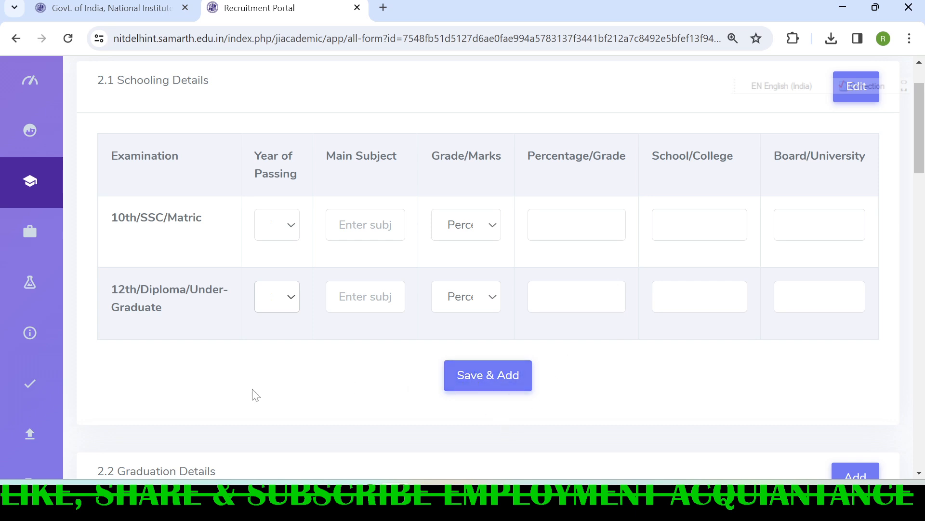
# Start a new entry in the Graduation Details section and set its result type to Percentage.
pyautogui.scroll(-5, 243, 397)
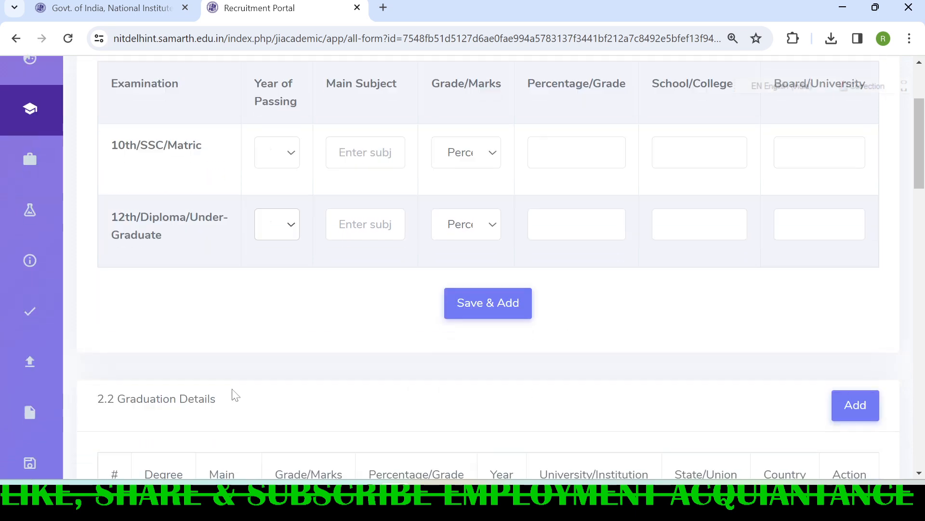
pyautogui.scroll(-2, 156, 284)
pyautogui.scroll(3, 155, 277)
pyautogui.scroll(-2, 157, 279)
pyautogui.scroll(-2, 157, 280)
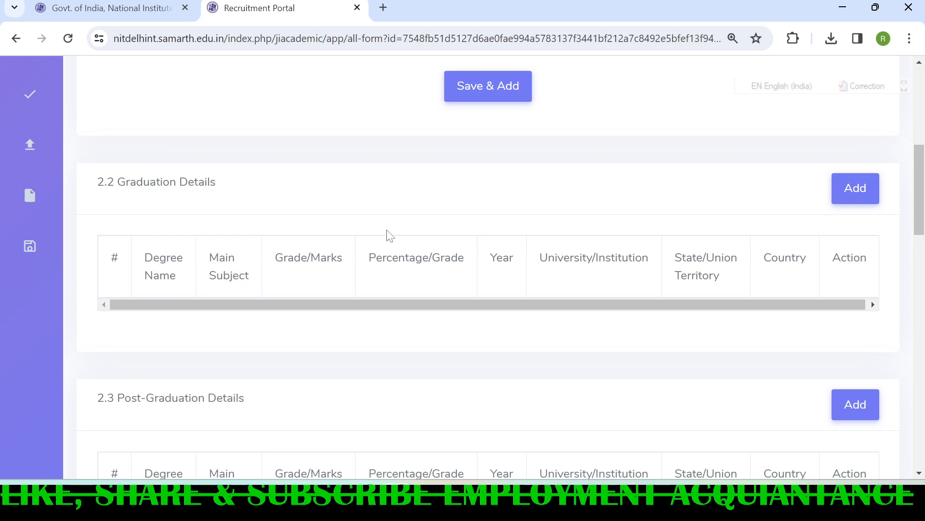
pyautogui.scroll(-2, 388, 234)
pyautogui.moveTo(117, 110); pyautogui.dragTo(225, 111)
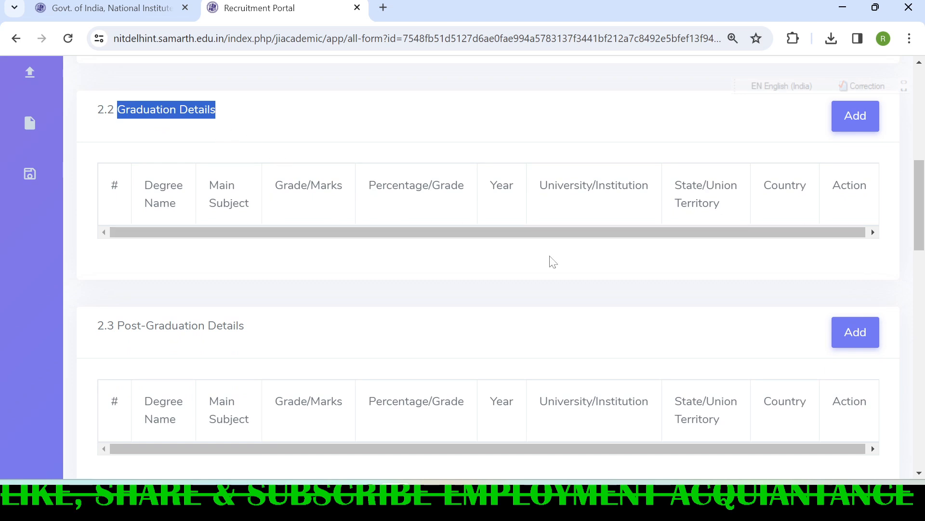
pyautogui.click(857, 120)
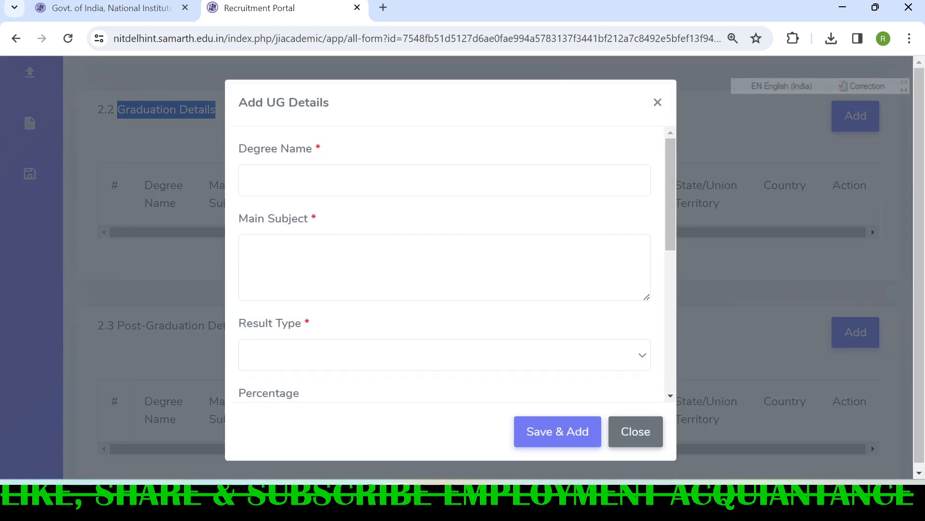
pyautogui.click(251, 180)
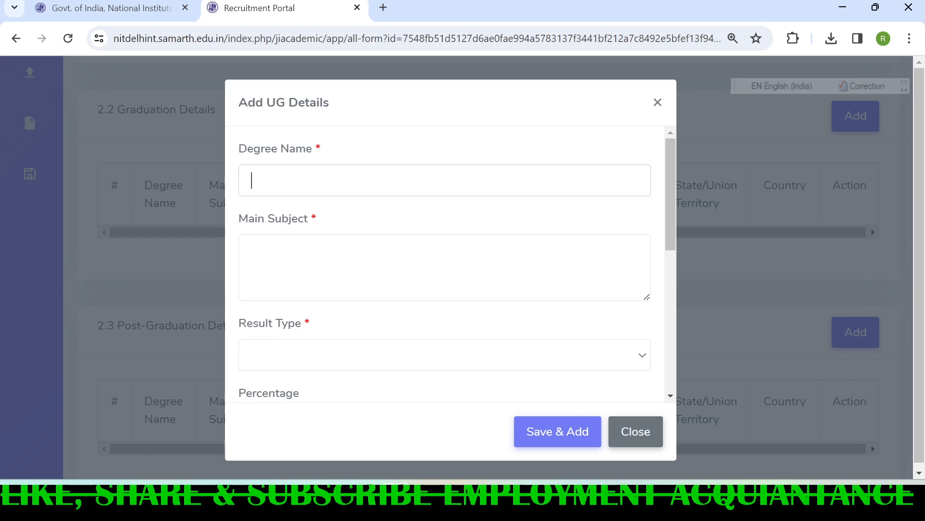
pyautogui.scroll(-3, 293, 231)
pyautogui.click(294, 212)
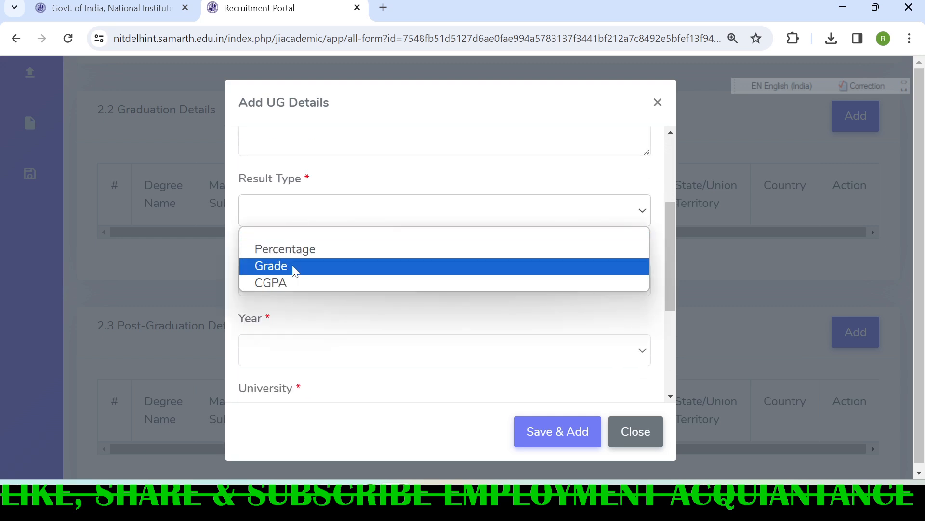
pyautogui.click(295, 251)
# Set the graduation entry's year to 2021 and close the entry without saving it.
pyautogui.scroll(-2, 284, 256)
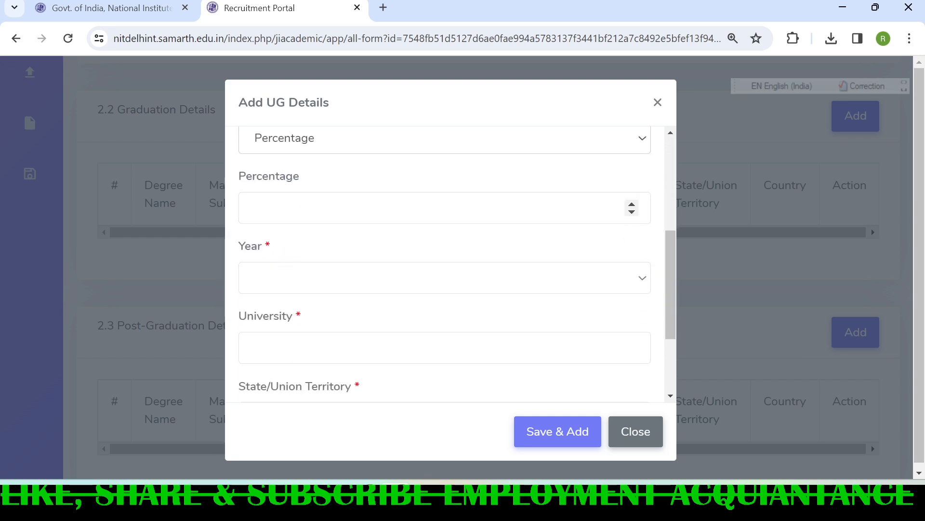
pyautogui.scroll(-2, 276, 274)
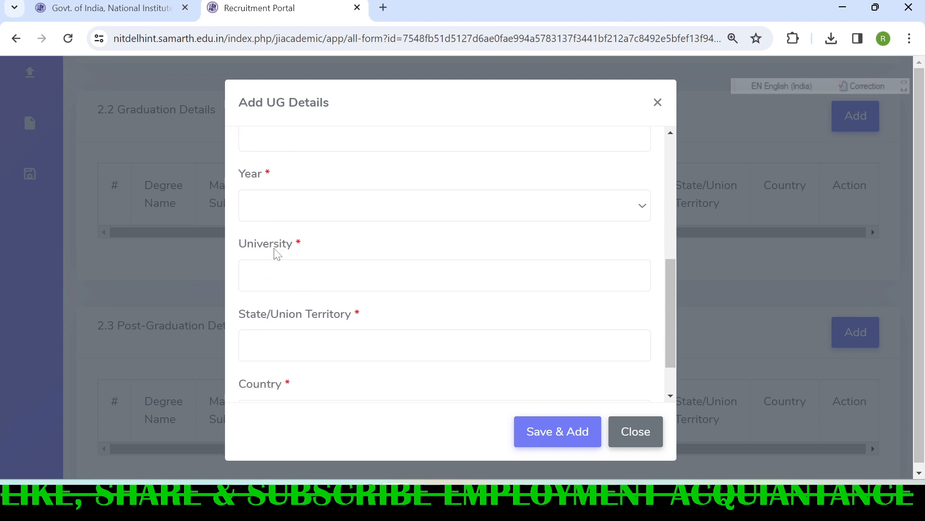
pyautogui.click(275, 207)
pyautogui.click(271, 295)
pyautogui.scroll(-1, 289, 314)
pyautogui.click(289, 289)
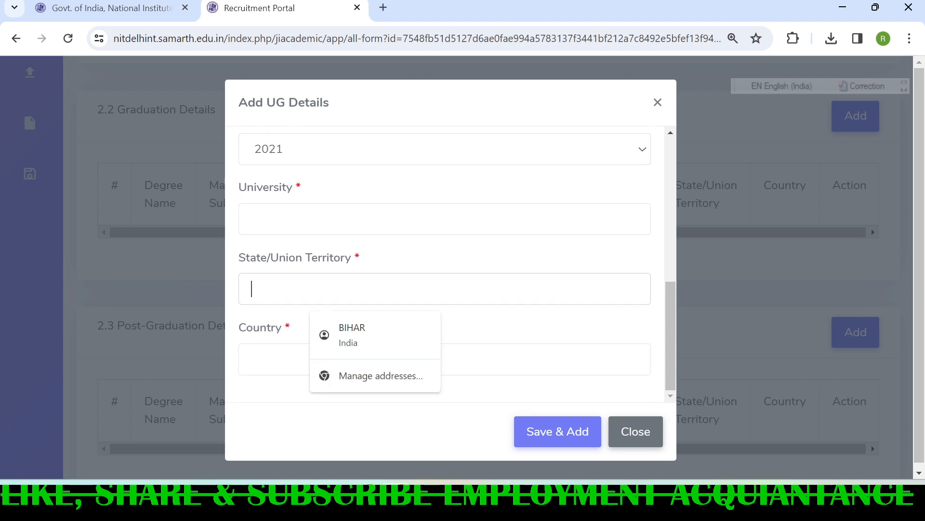
pyautogui.click(285, 249)
pyautogui.scroll(-1, 283, 251)
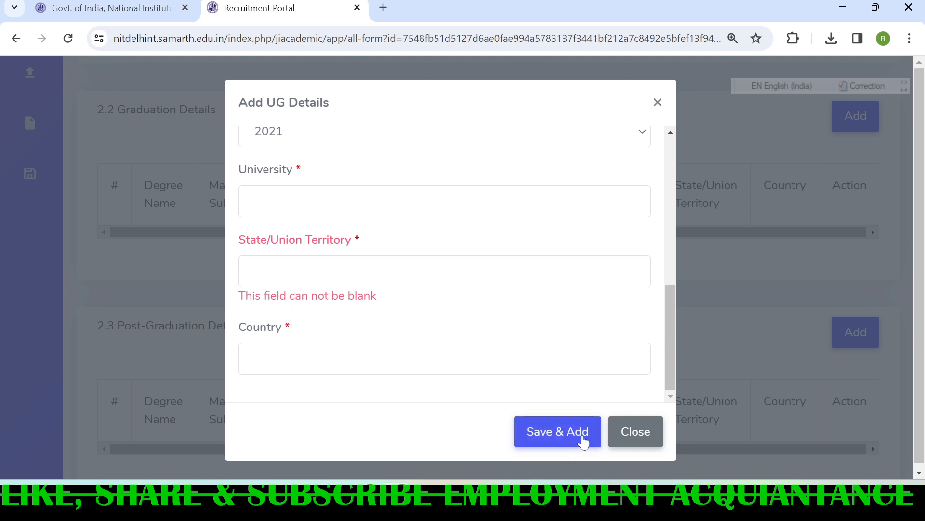
pyautogui.click(634, 432)
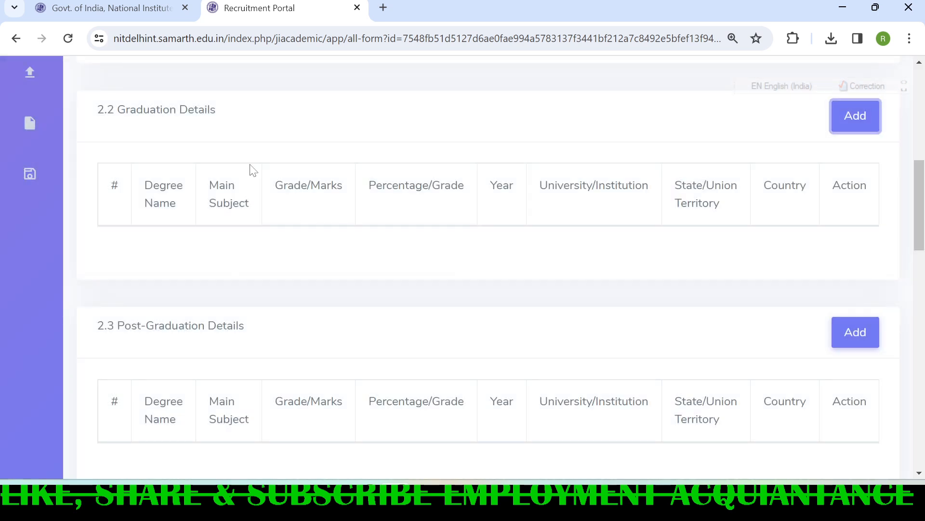
# Review the remaining academic sections through Other Qualifications and proceed to the work experience section.
pyautogui.scroll(-3, 250, 169)
pyautogui.scroll(-6, 196, 240)
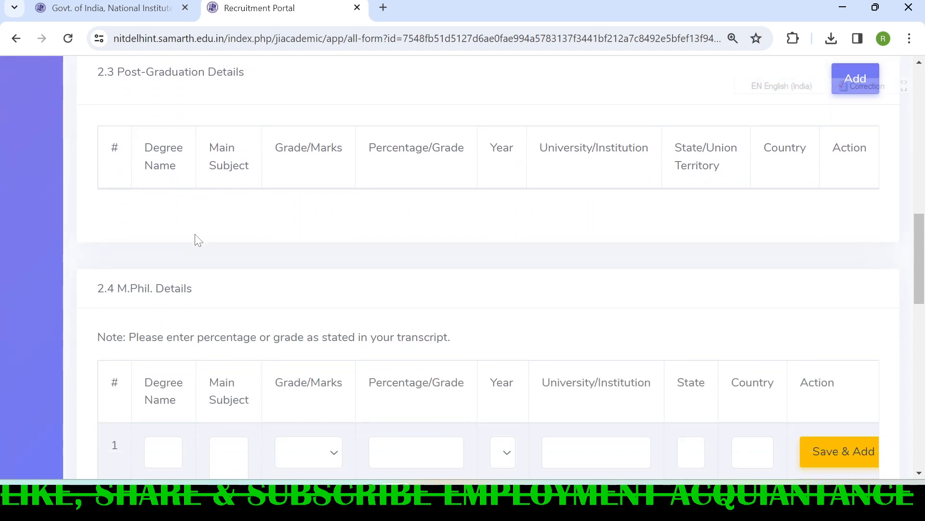
pyautogui.scroll(-9, 168, 268)
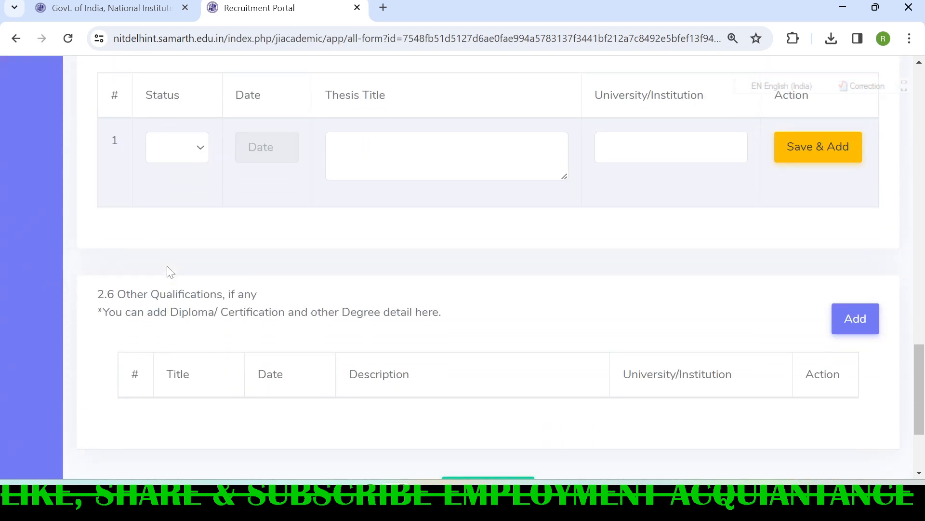
pyautogui.scroll(-3, 169, 274)
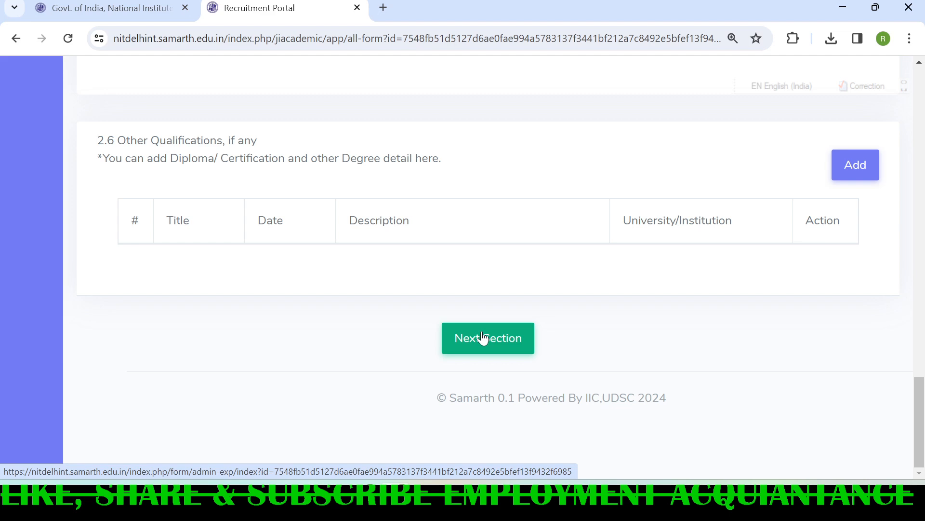
pyautogui.scroll(20, 483, 337)
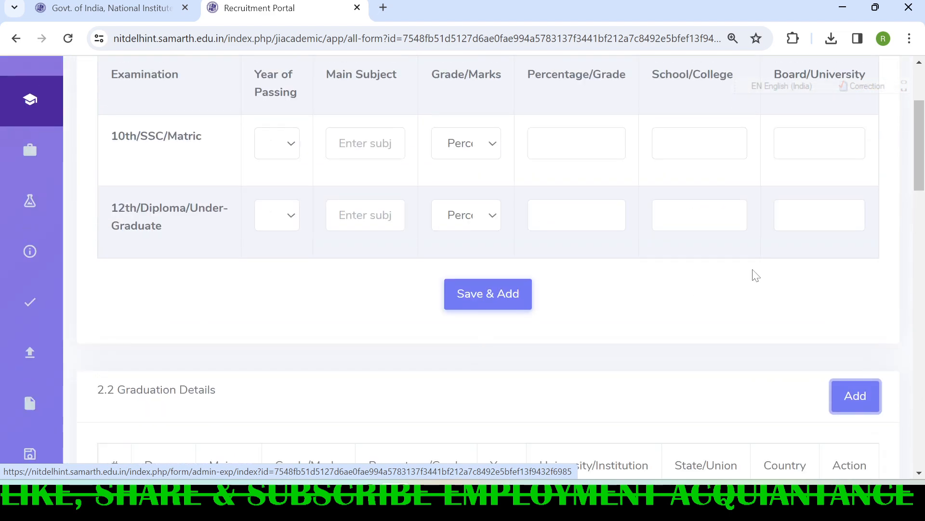
pyautogui.scroll(-3, 857, 169)
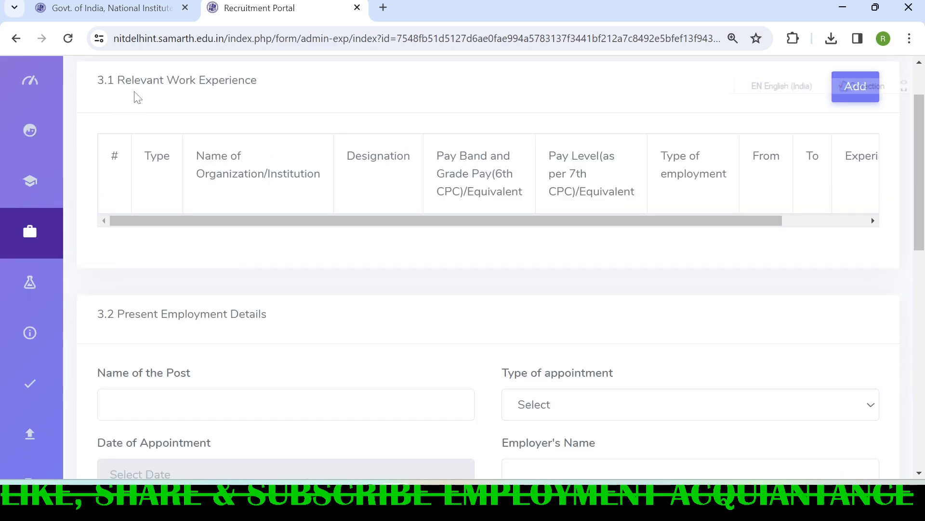
# Review the Relevant Work Experience and Present Employment Details fields, leave them blank, and proceed to the research section.
pyautogui.moveTo(117, 81); pyautogui.dragTo(267, 93)
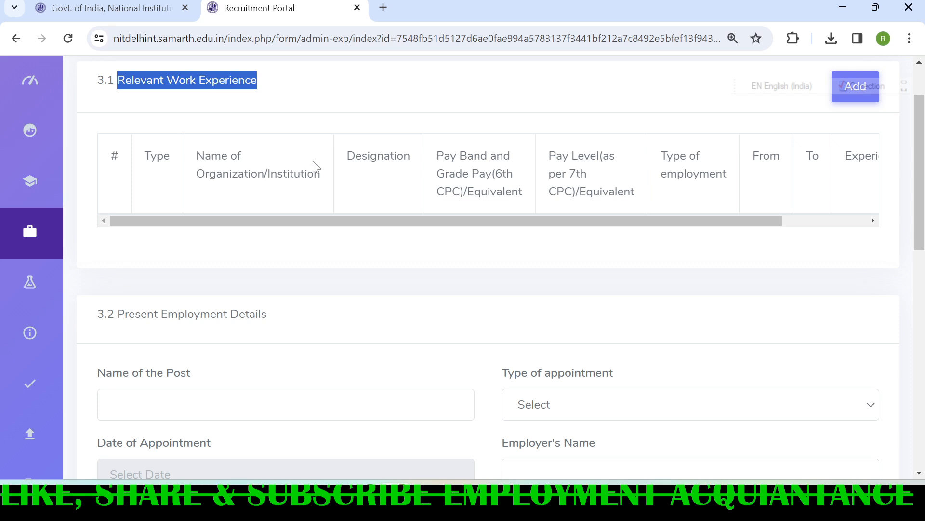
pyautogui.scroll(-4, 217, 144)
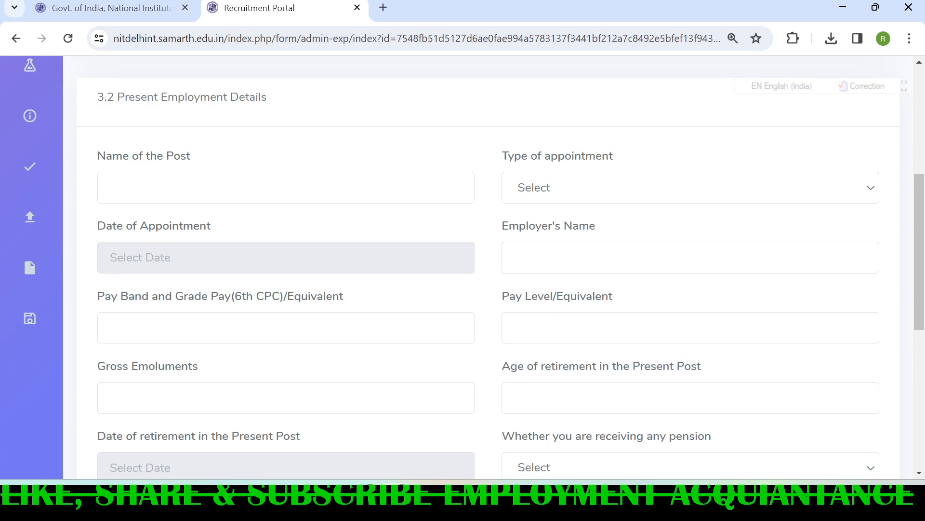
pyautogui.scroll(-3, 351, 380)
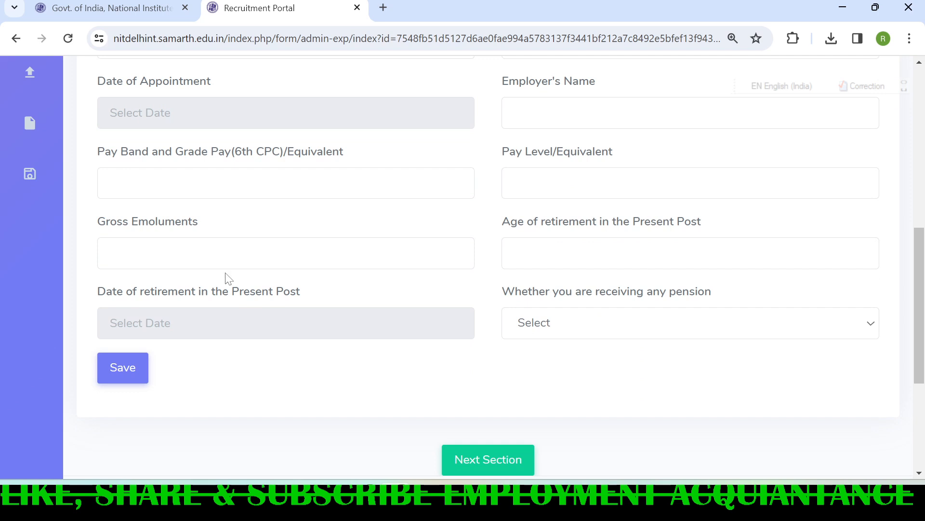
pyautogui.scroll(-2, 281, 289)
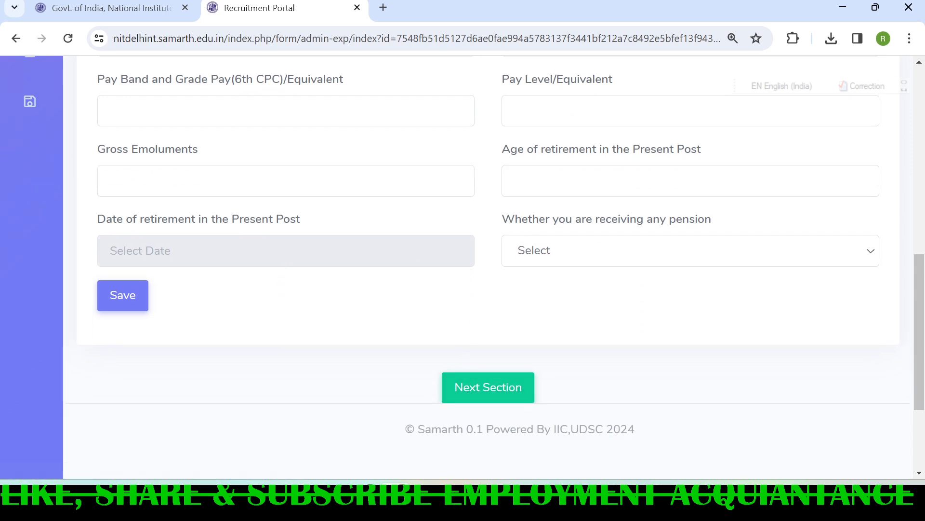
pyautogui.scroll(3, 376, 233)
pyautogui.scroll(2, 264, 139)
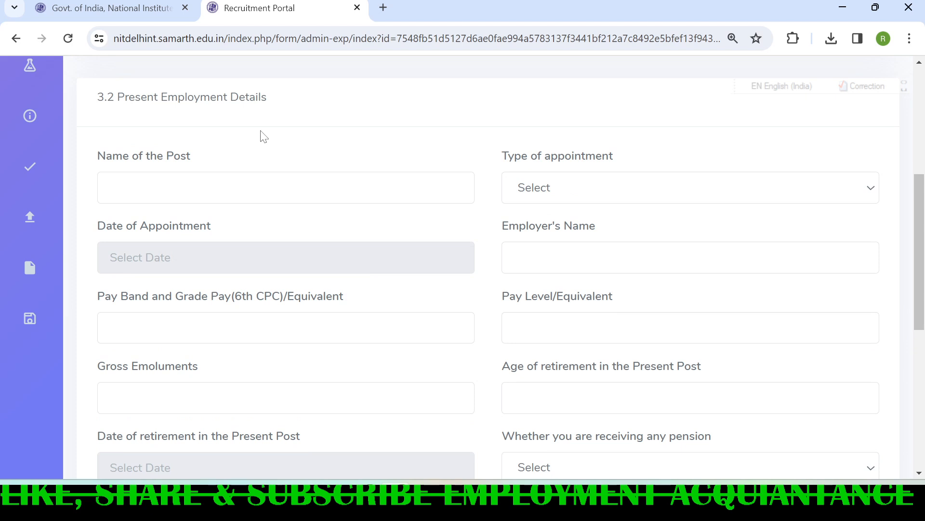
pyautogui.scroll(-5, 263, 138)
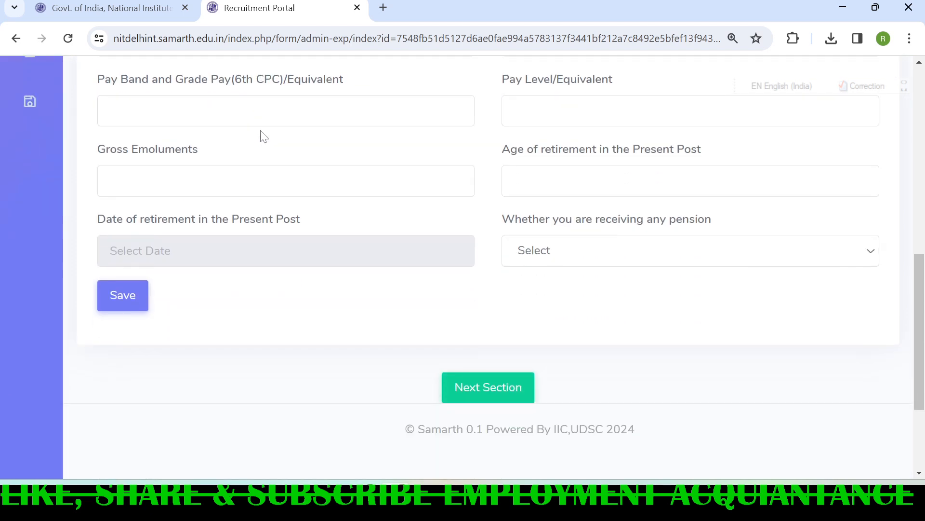
pyautogui.click(479, 387)
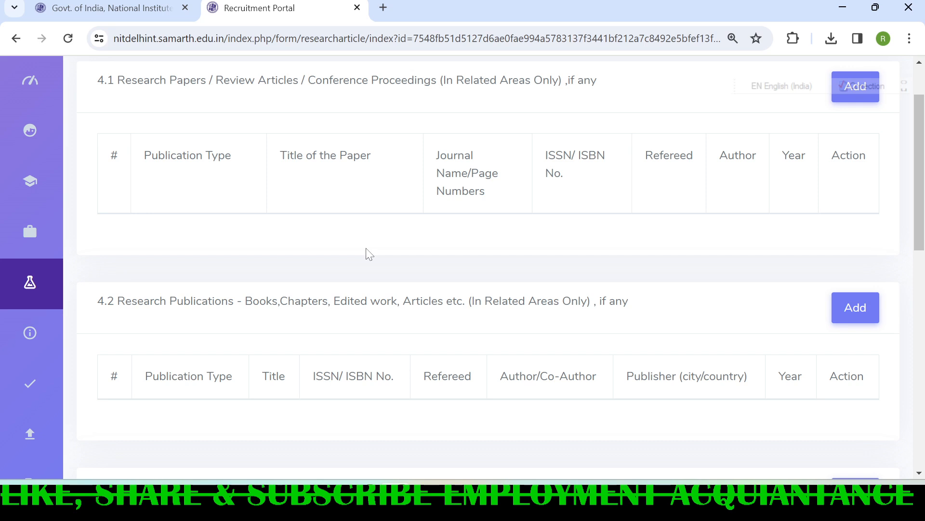
# Review the research papers, publications and projects sections, add no entries, and proceed to Miscellaneous Information.
pyautogui.scroll(-2, 369, 254)
pyautogui.scroll(-2, 370, 254)
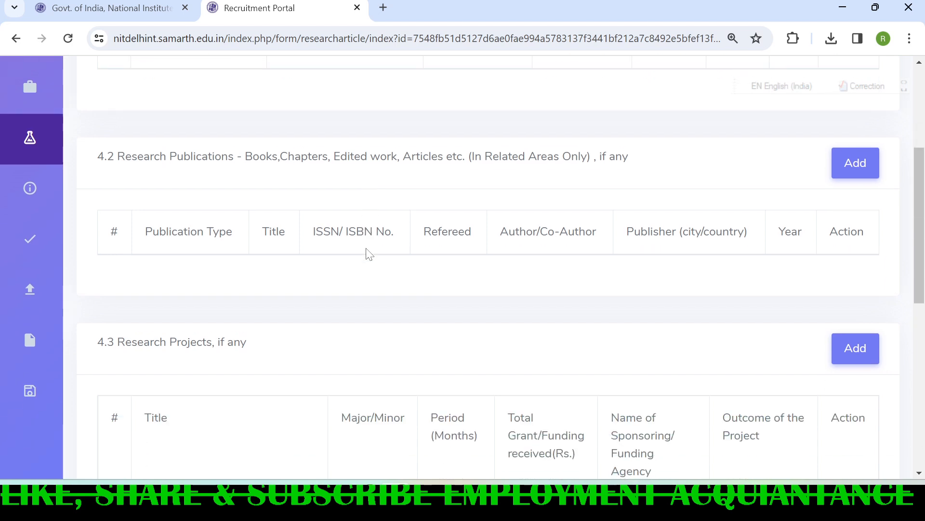
pyautogui.scroll(-5, 370, 254)
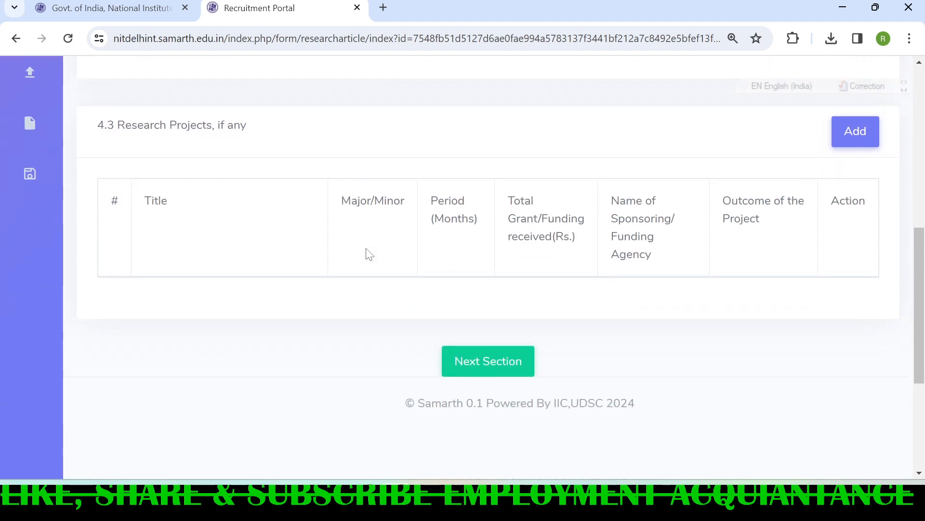
pyautogui.click(488, 361)
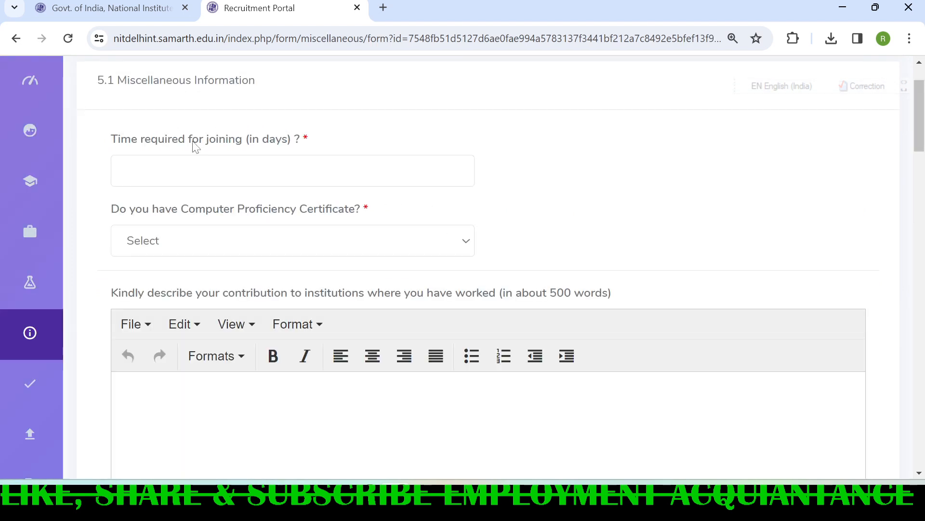
# In Miscellaneous Information, set the time required for joining to 30 days and answer Yes to having a Computer Proficiency Certificate.
pyautogui.moveTo(117, 80); pyautogui.dragTo(268, 80)
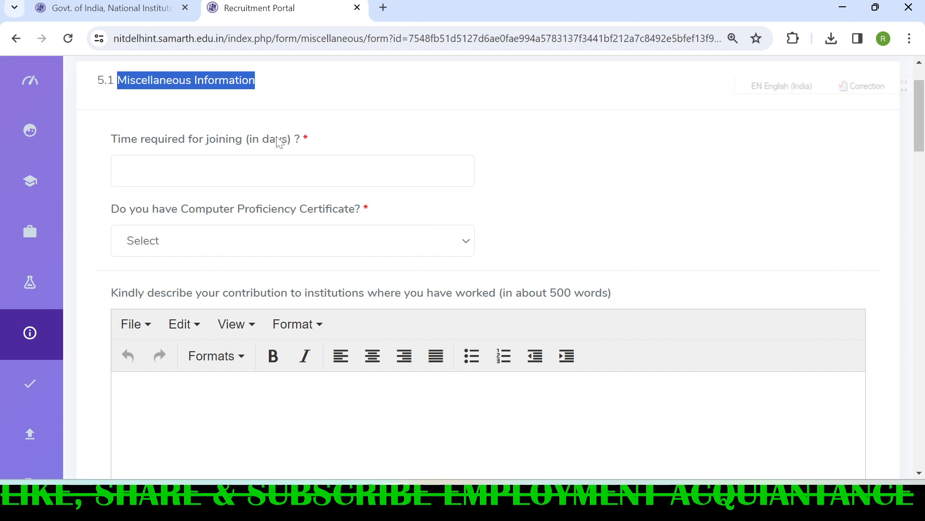
pyautogui.click(216, 171)
pyautogui.click(217, 212)
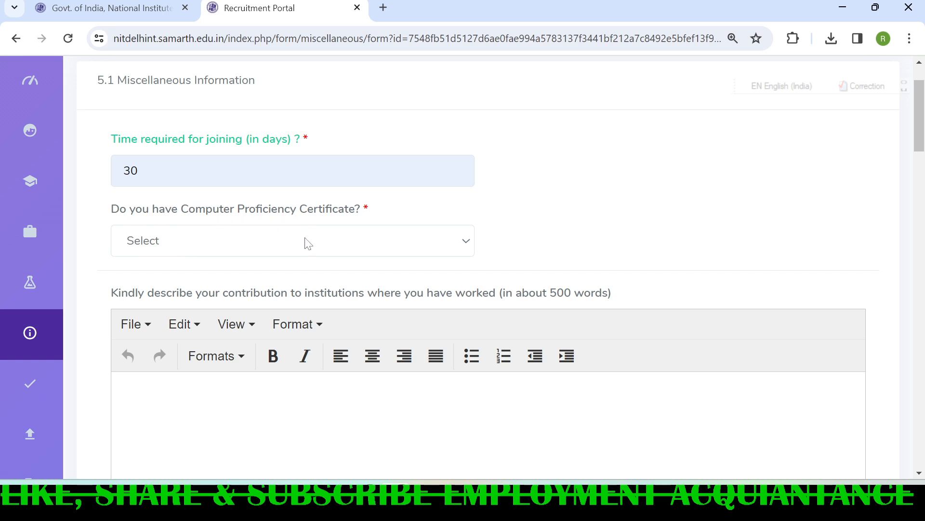
pyautogui.click(284, 252)
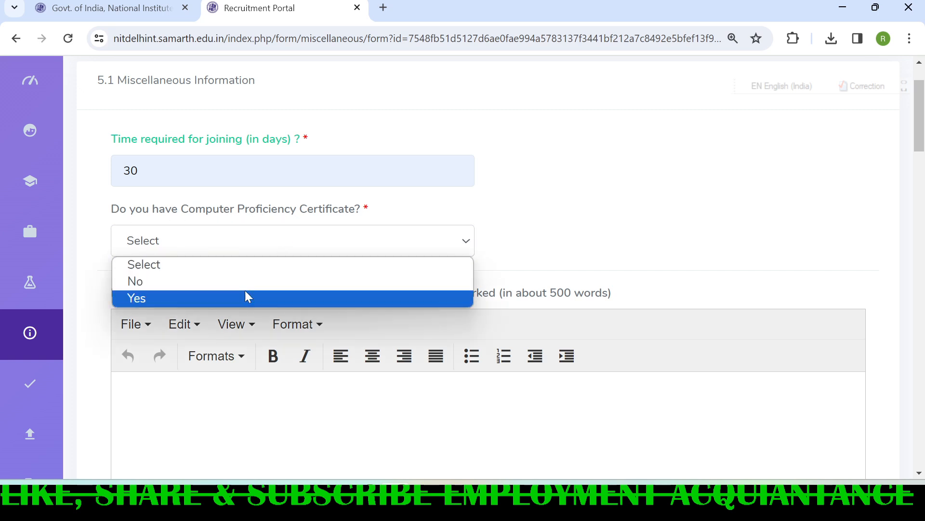
pyautogui.click(245, 297)
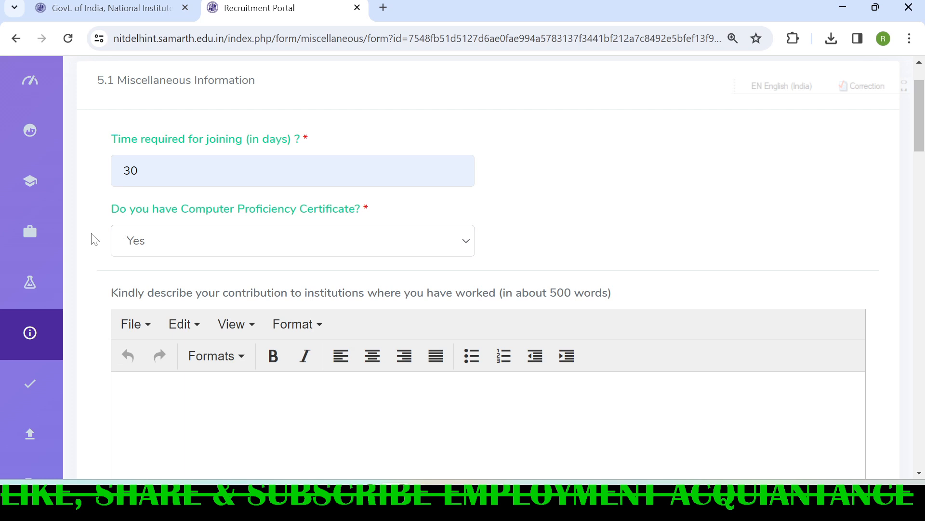
# Review the institutional contribution, post suitability, and honours and awards text fields in Miscellaneous Information, leaving them blank.
pyautogui.scroll(-3, 96, 240)
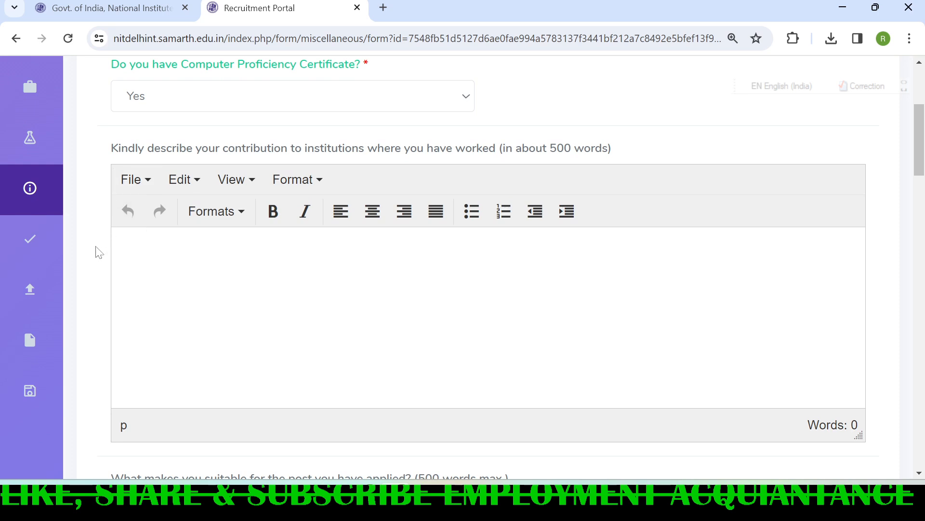
pyautogui.scroll(-5, 95, 250)
pyautogui.scroll(-2, 95, 250)
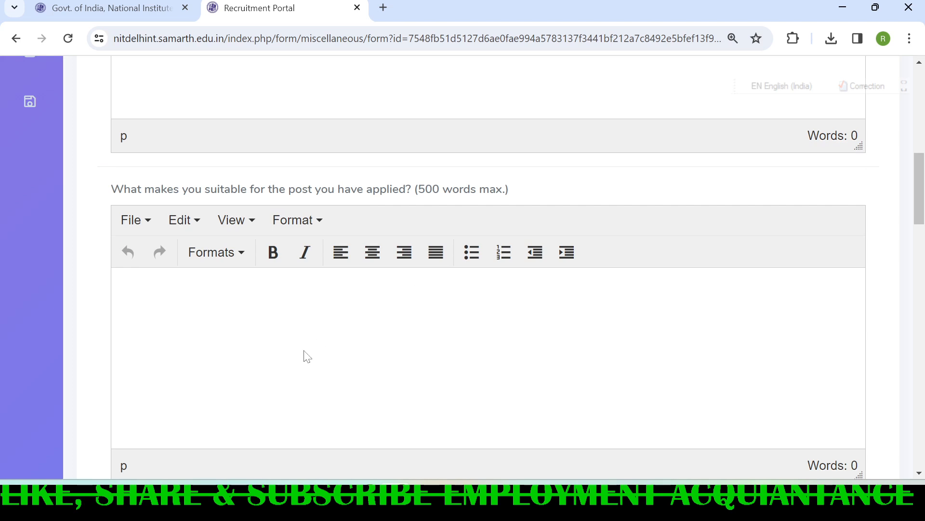
pyautogui.scroll(-4, 304, 356)
pyautogui.scroll(-1, 304, 357)
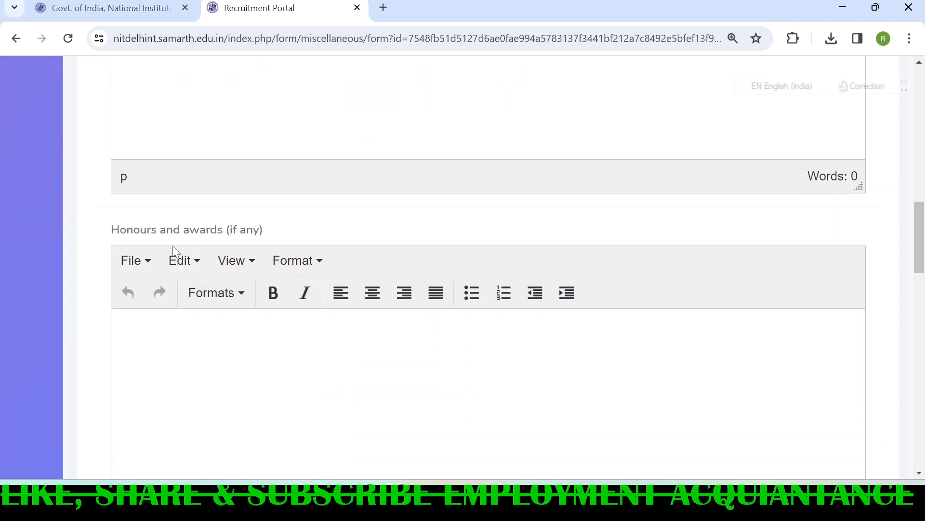
pyautogui.scroll(-5, 193, 290)
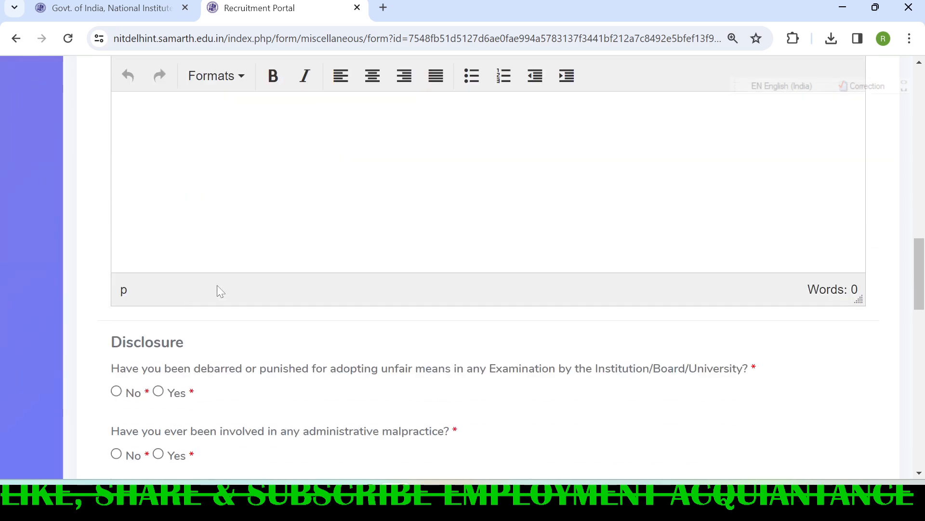
pyautogui.scroll(-5, 295, 226)
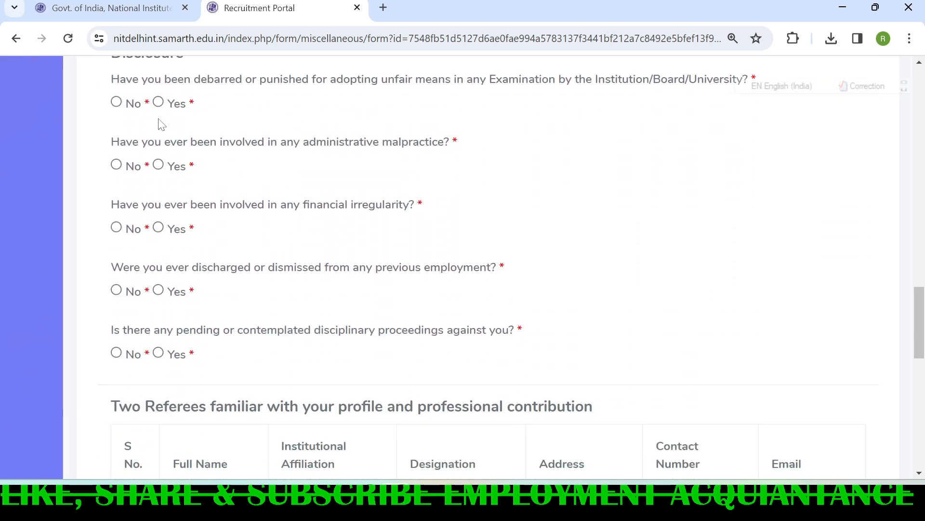
# Answer No to all five Disclosure questions on unfair means, administrative malpractice, financial irregularity, dismissal and disciplinary proceedings.
pyautogui.scroll(1, 145, 130)
pyautogui.moveTo(110, 124); pyautogui.dragTo(186, 124)
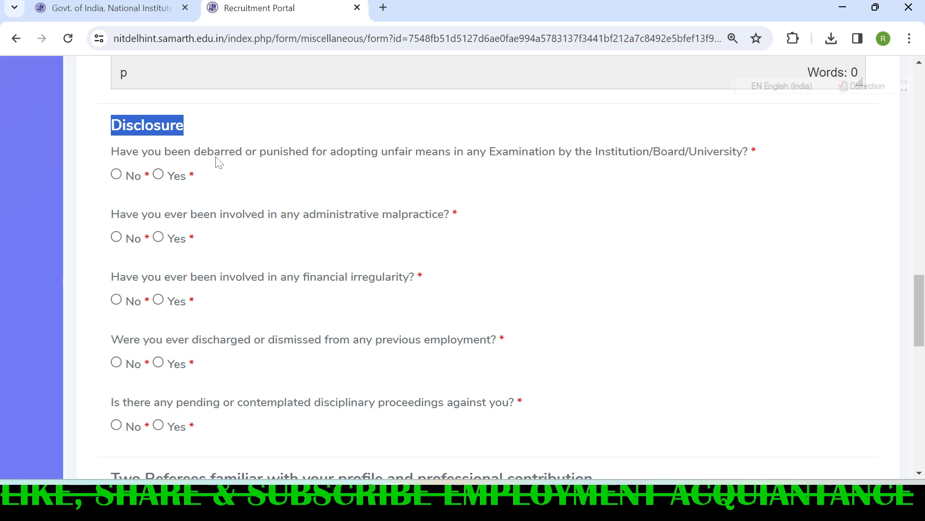
pyautogui.click(116, 174)
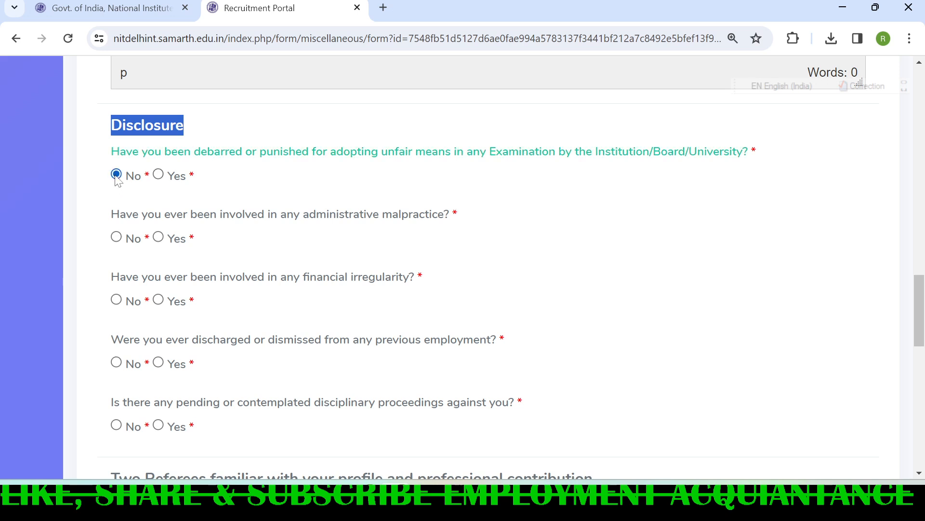
pyautogui.scroll(-1, 117, 181)
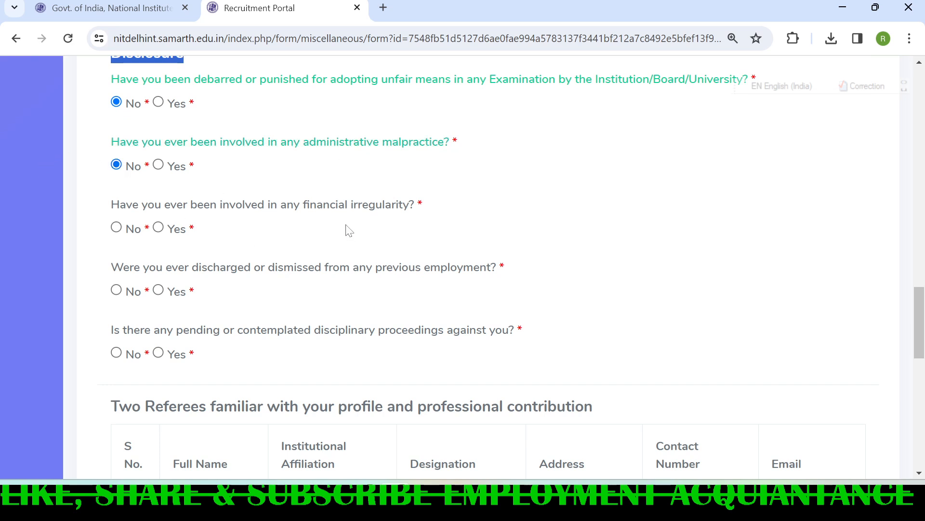
pyautogui.click(116, 227)
pyautogui.scroll(-1, 128, 290)
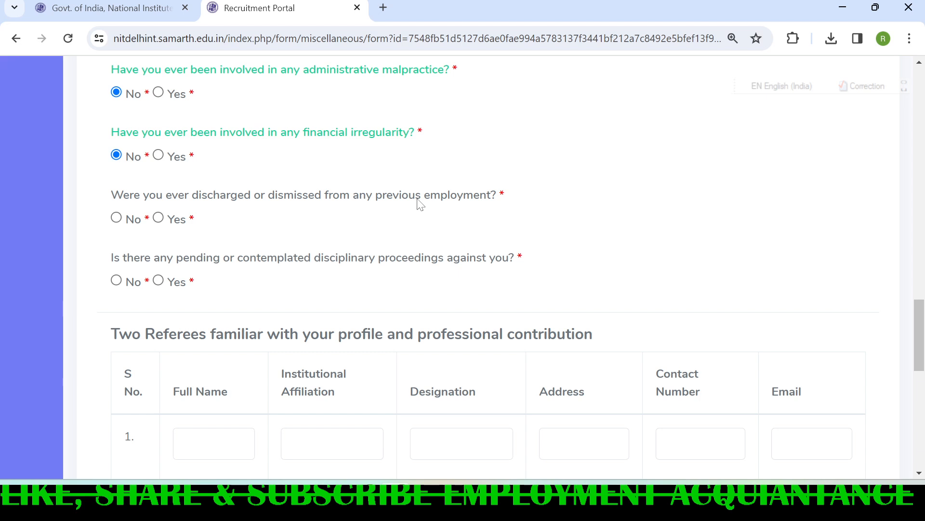
pyautogui.click(117, 220)
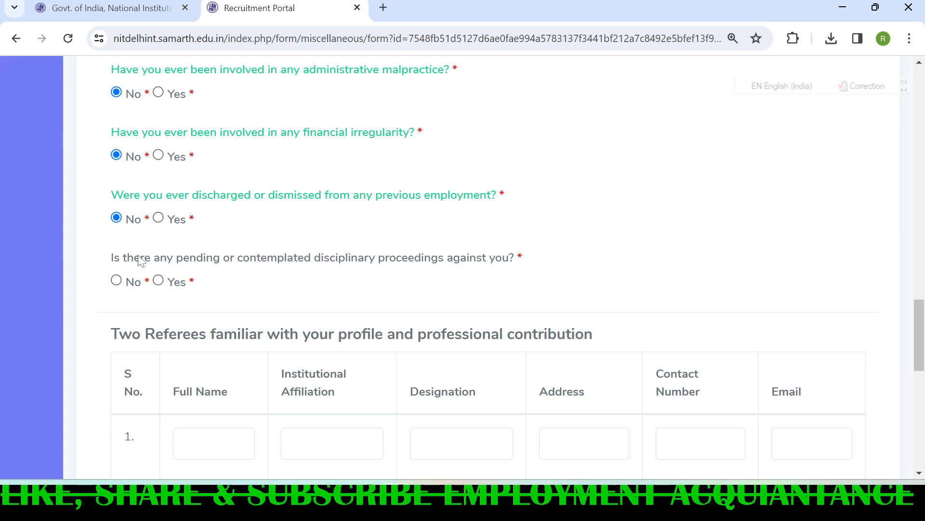
pyautogui.click(116, 281)
# Examine the Two Referees table and the details requested for each referee, leaving the fields blank.
pyautogui.scroll(-4, 117, 303)
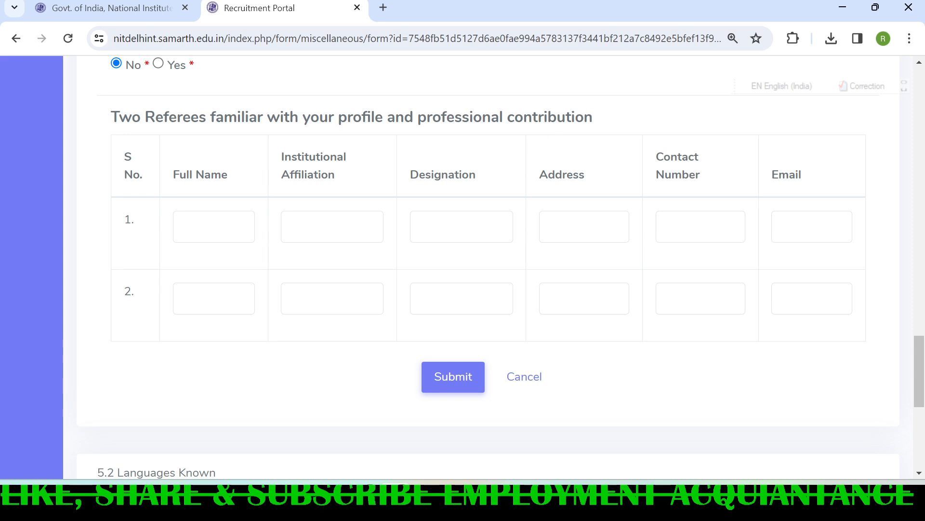
pyautogui.scroll(-1, 598, 111)
pyautogui.scroll(-1, 501, 124)
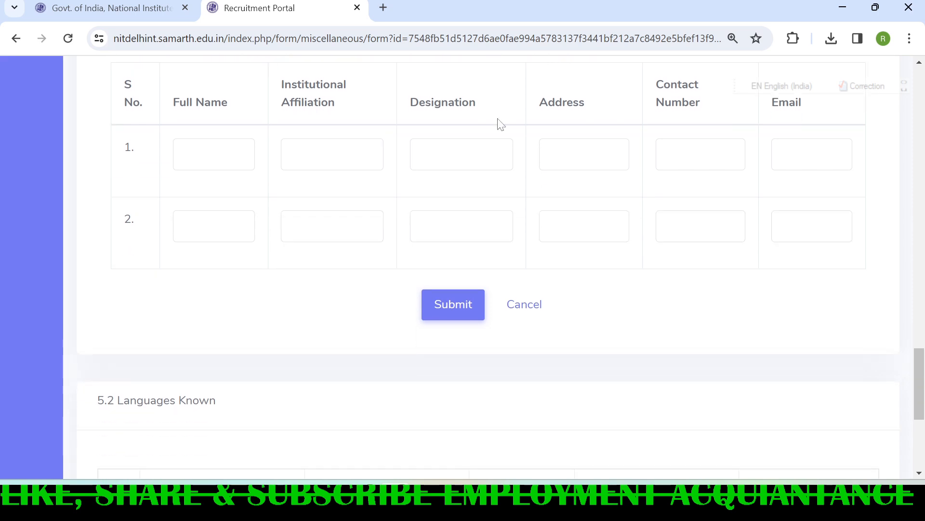
pyautogui.scroll(2, 253, 124)
pyautogui.moveTo(111, 116); pyautogui.dragTo(601, 123)
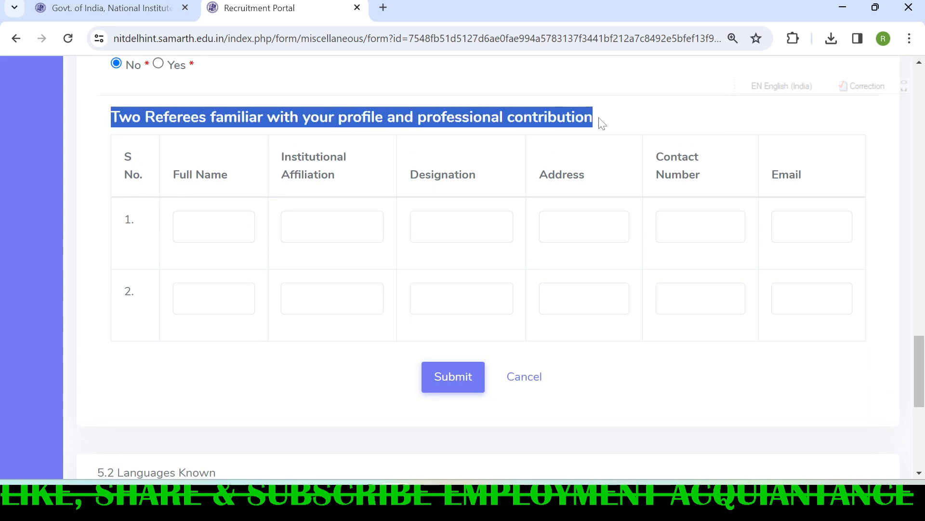
pyautogui.click(531, 378)
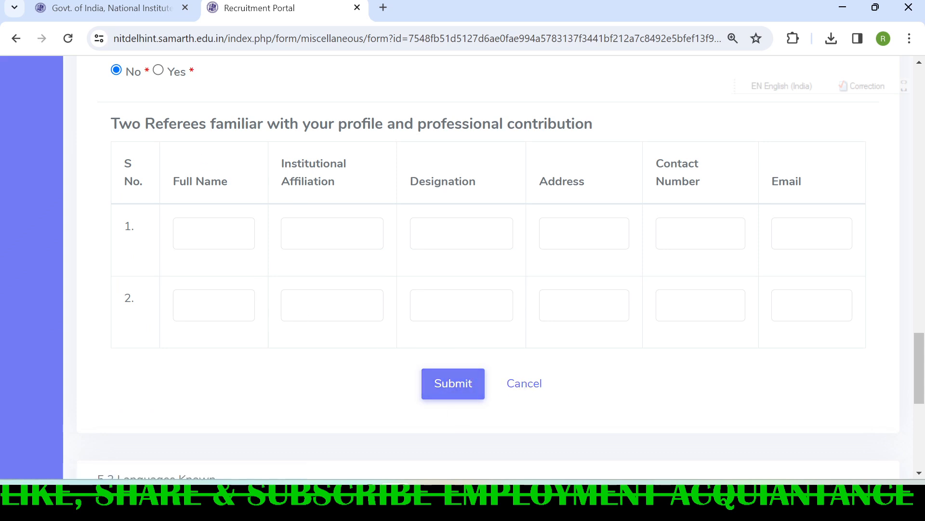
pyautogui.moveTo(111, 124); pyautogui.dragTo(614, 128)
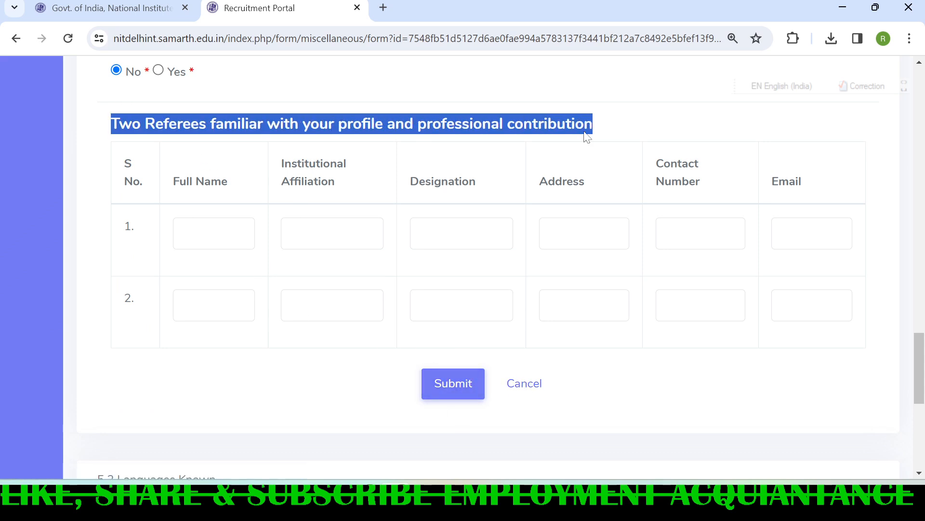
pyautogui.click(89, 221)
pyautogui.scroll(-7, 89, 221)
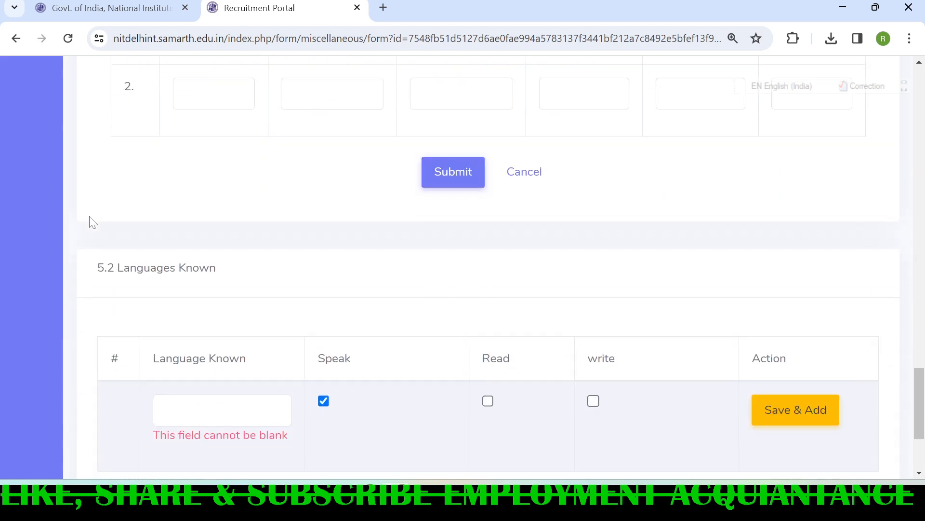
# In Languages Known, add hindi with speak, read and write ability and save the row.
pyautogui.scroll(2, 146, 136)
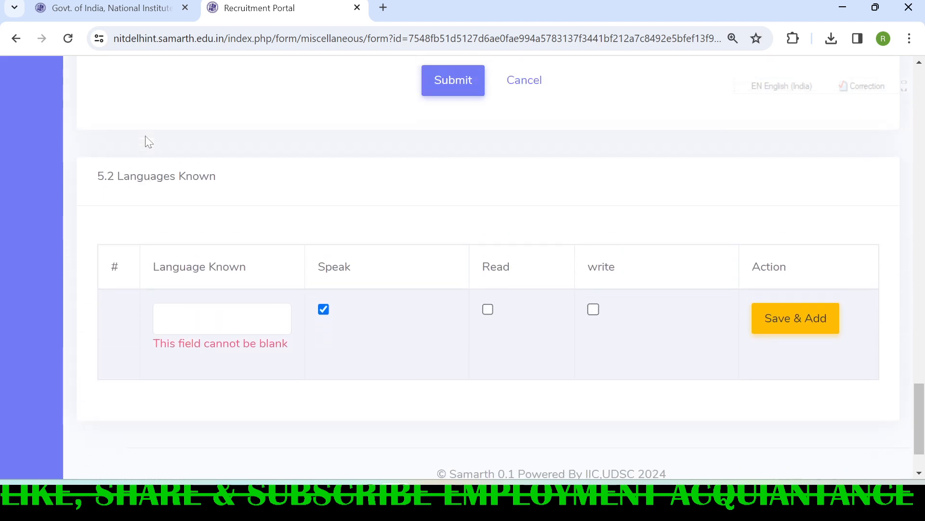
pyautogui.moveTo(118, 192); pyautogui.dragTo(233, 196)
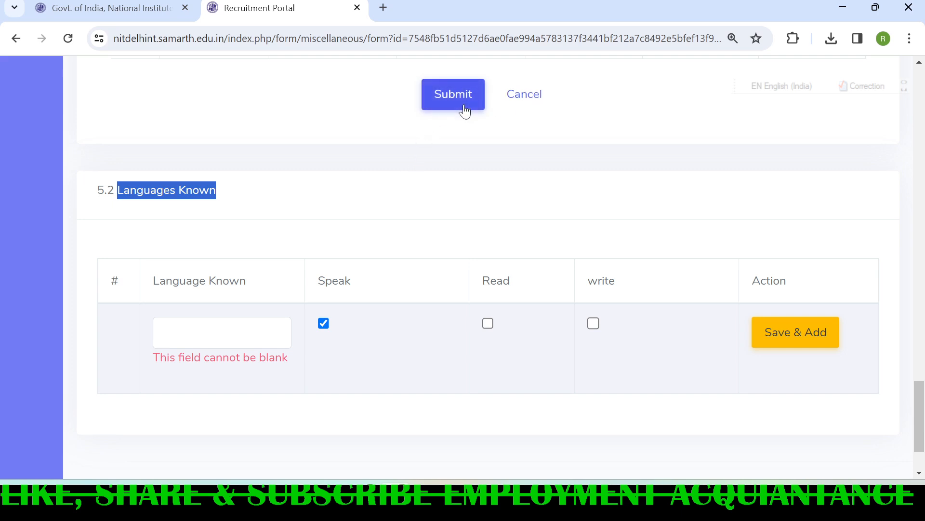
pyautogui.click(340, 191)
pyautogui.scroll(-2, 164, 225)
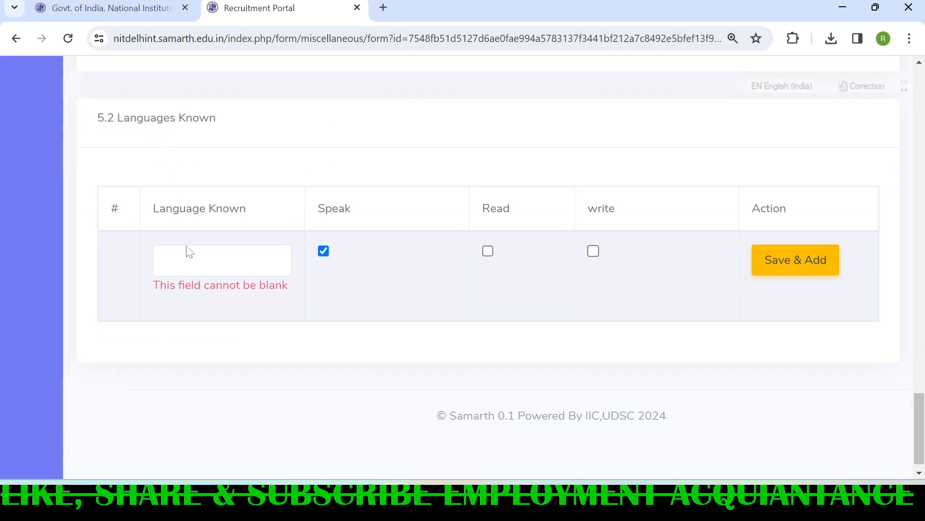
pyautogui.click(193, 260)
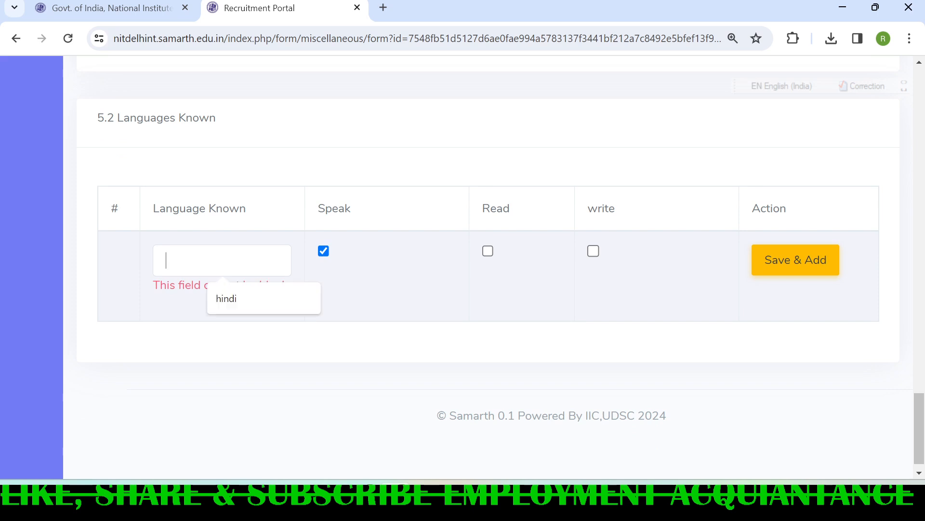
pyautogui.click(230, 300)
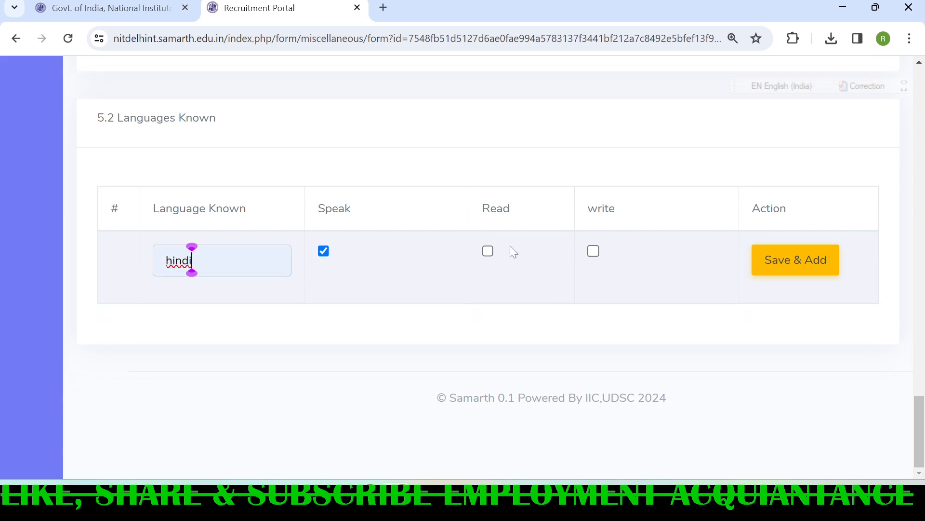
pyautogui.click(487, 251)
pyautogui.click(593, 252)
pyautogui.click(811, 263)
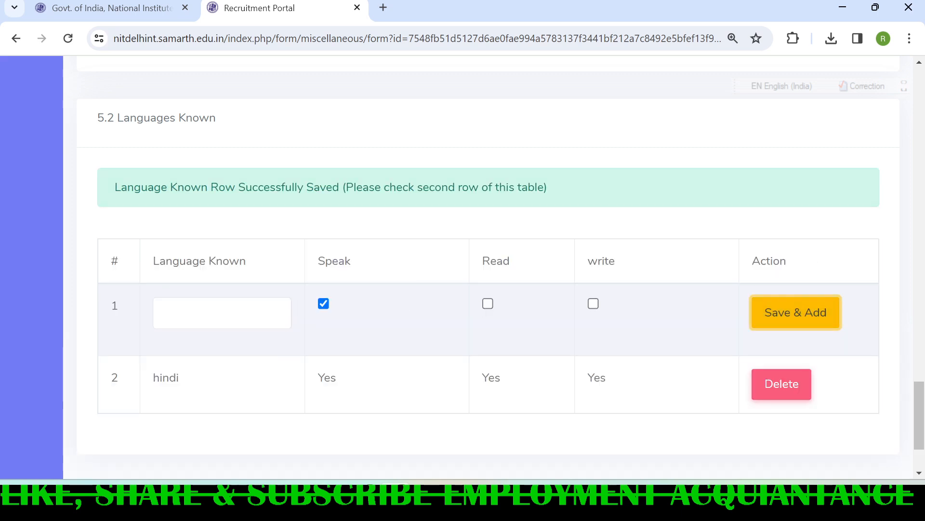
# Add english to Languages Known with speak, read and write ability and save the row.
pyautogui.click(222, 313)
pyautogui.write('english')
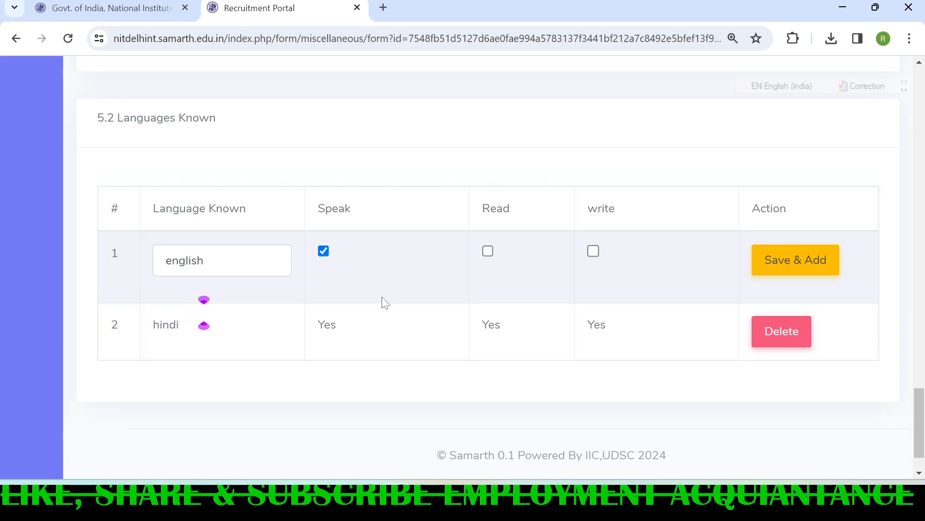
pyautogui.click(488, 252)
pyautogui.click(594, 252)
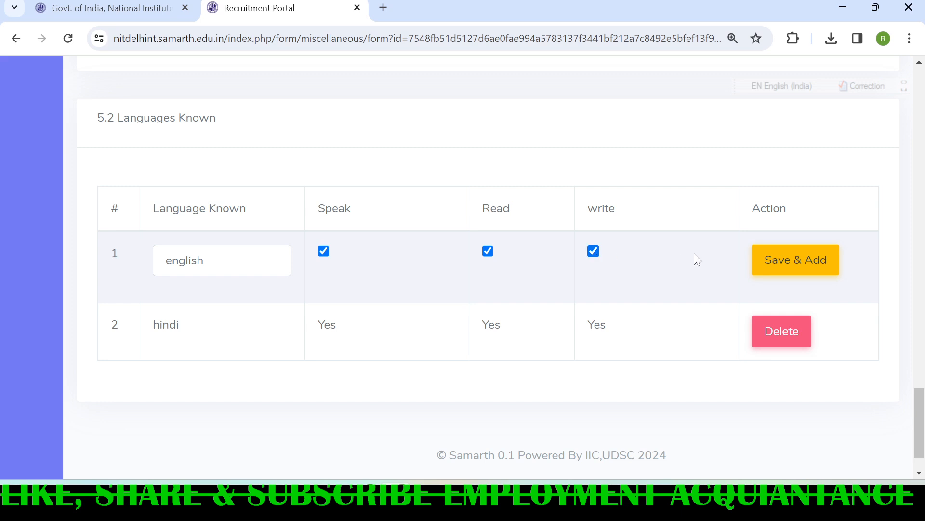
pyautogui.click(775, 260)
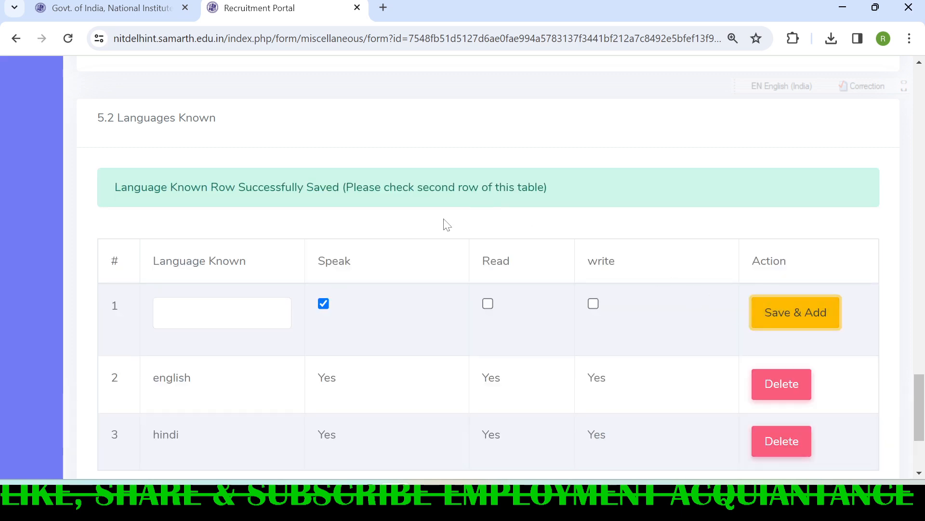
# Try to submit the Miscellaneous Information form with blank referee details and check which referee fields are mandatory.
pyautogui.scroll(1, 418, 237)
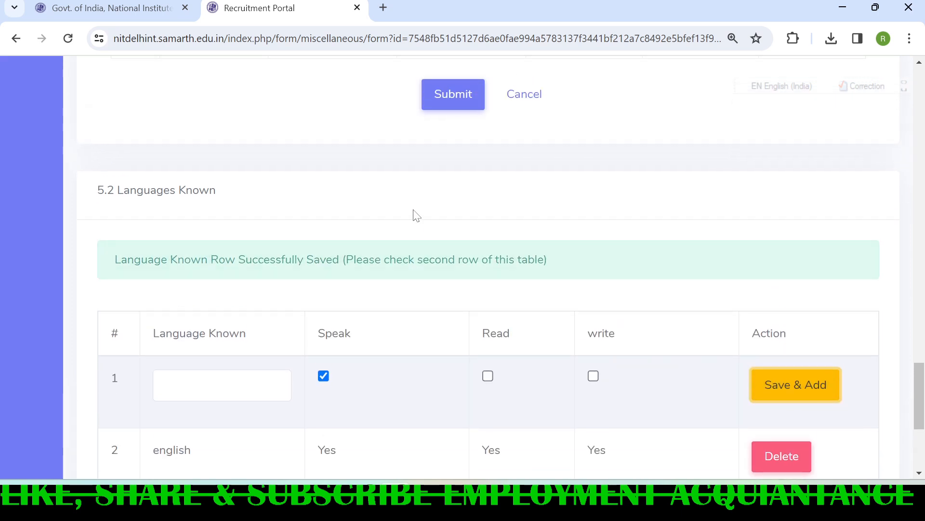
pyautogui.click(455, 101)
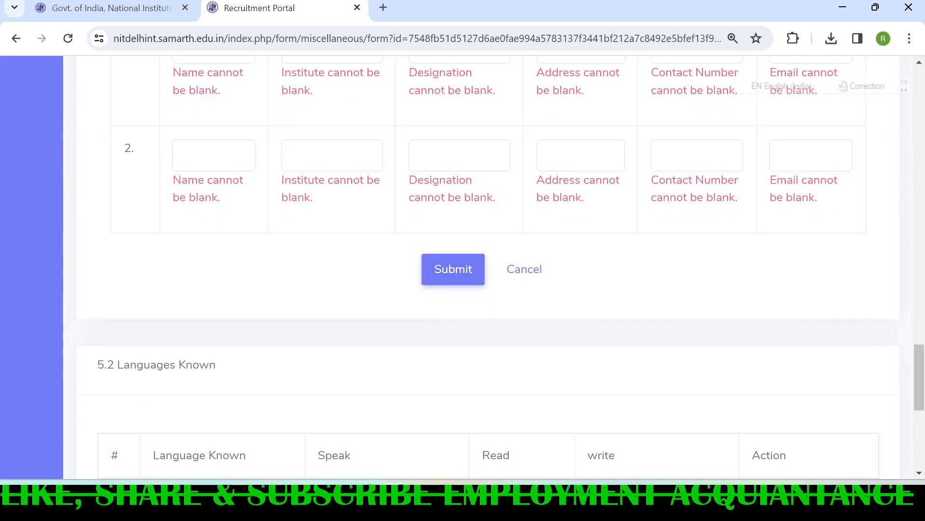
pyautogui.scroll(1, 283, 171)
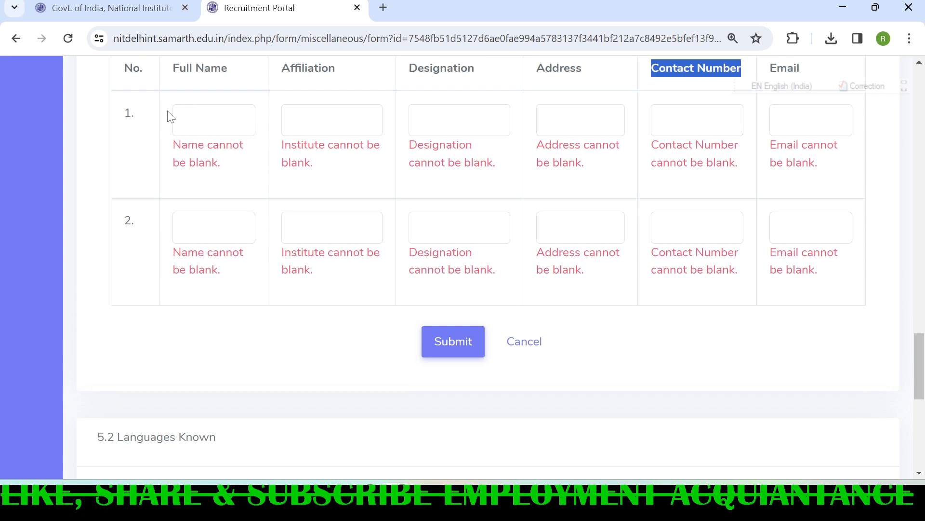
pyautogui.moveTo(173, 144); pyautogui.dragTo(227, 181)
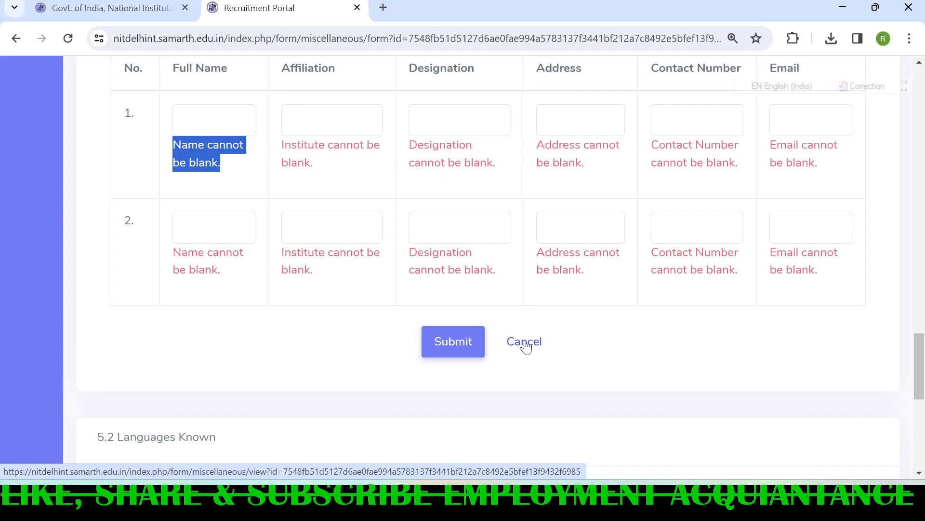
pyautogui.scroll(1, 524, 345)
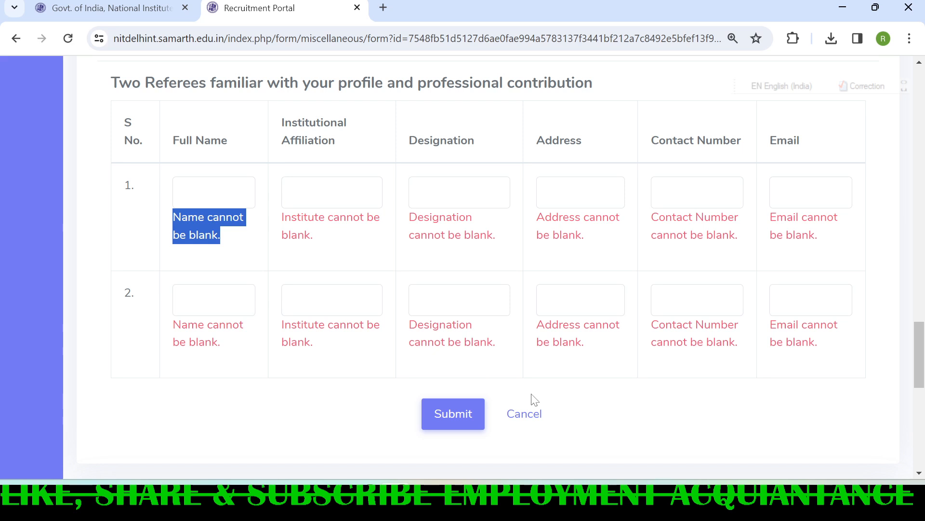
pyautogui.click(191, 412)
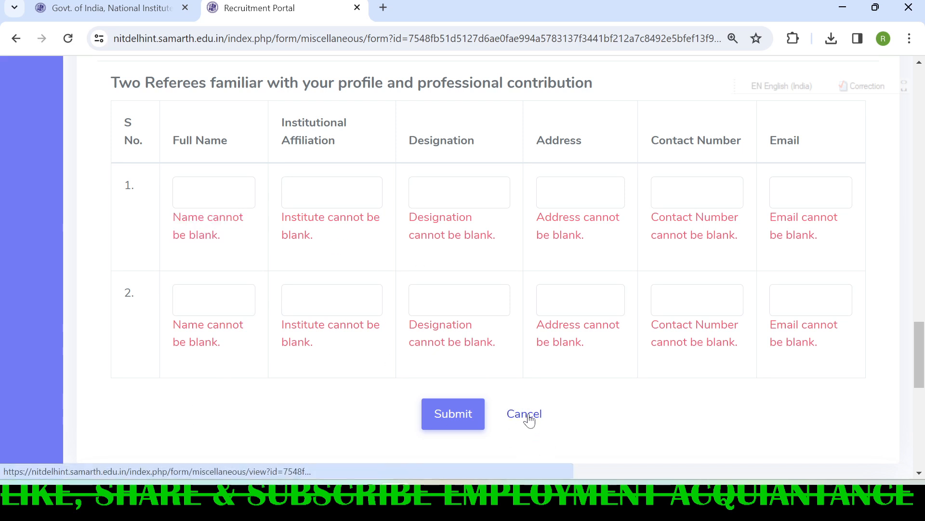
# Cancel editing Miscellaneous Information and review the section summary, including Languages Known, the disclosure answers and the referees.
pyautogui.click(528, 416)
pyautogui.scroll(-3, 386, 236)
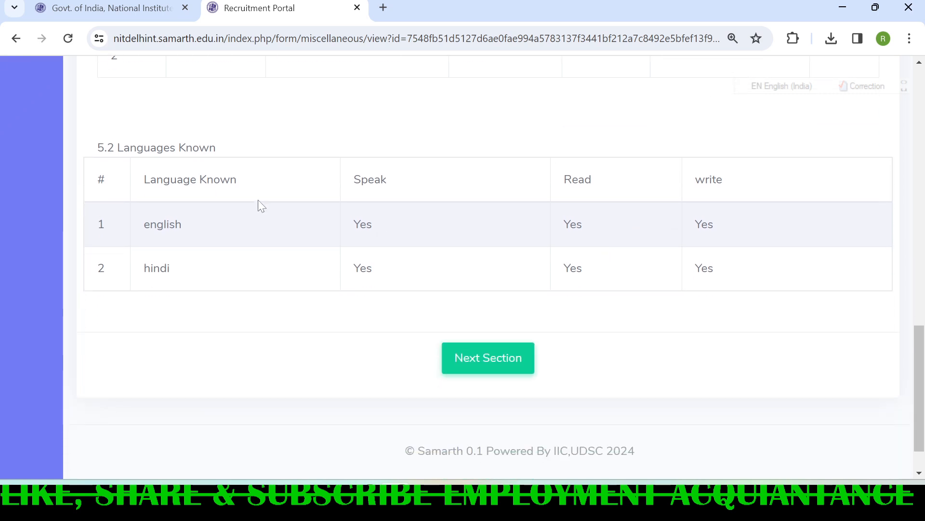
pyautogui.moveTo(117, 147); pyautogui.dragTo(223, 149)
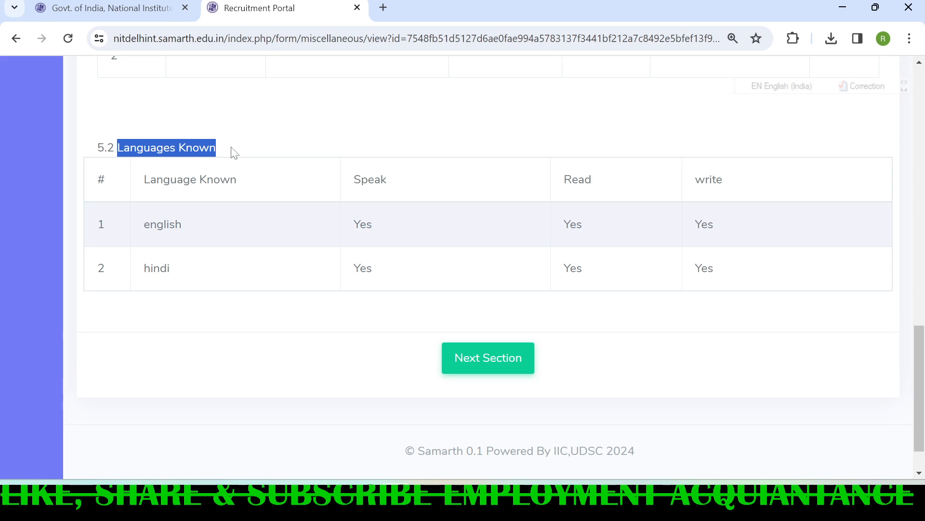
pyautogui.moveTo(140, 224); pyautogui.dragTo(765, 274)
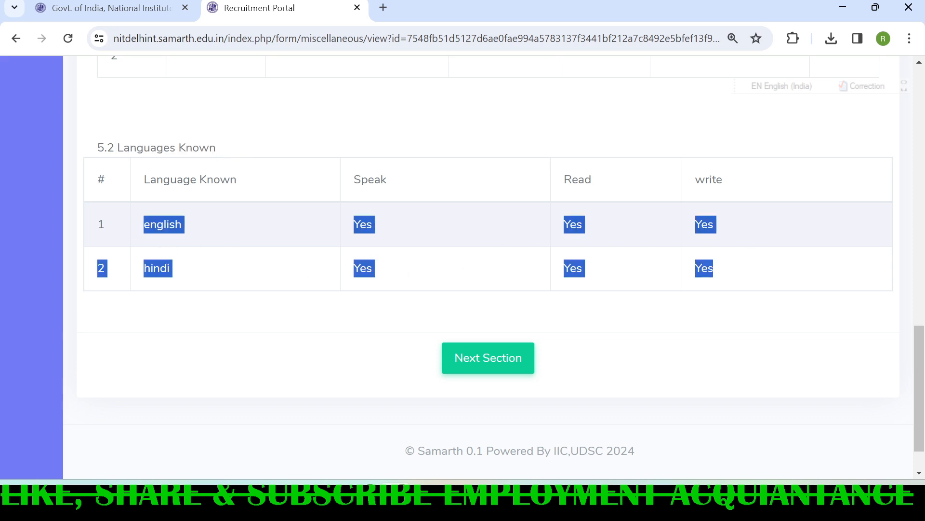
pyautogui.scroll(10, 382, 292)
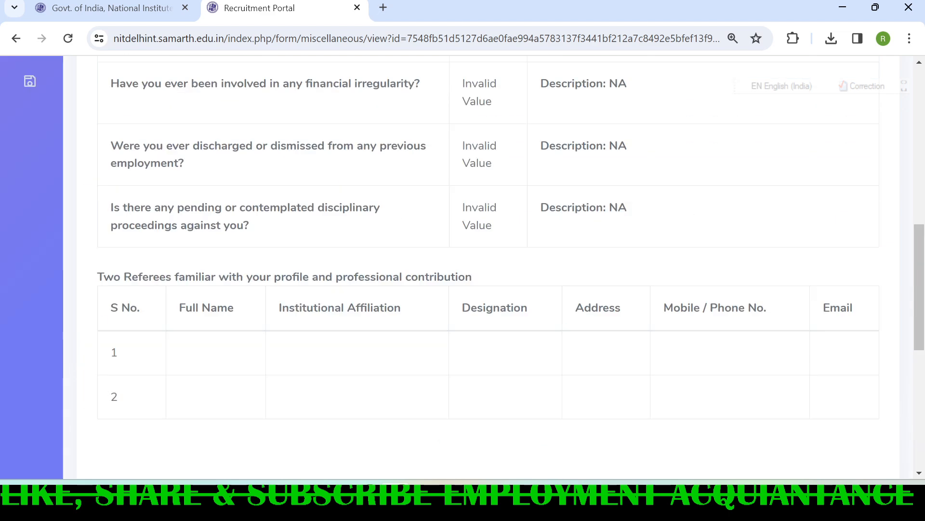
# Finish reviewing Languages Known and proceed from Miscellaneous Information to the No Objection Certificate section.
pyautogui.scroll(-5, 382, 292)
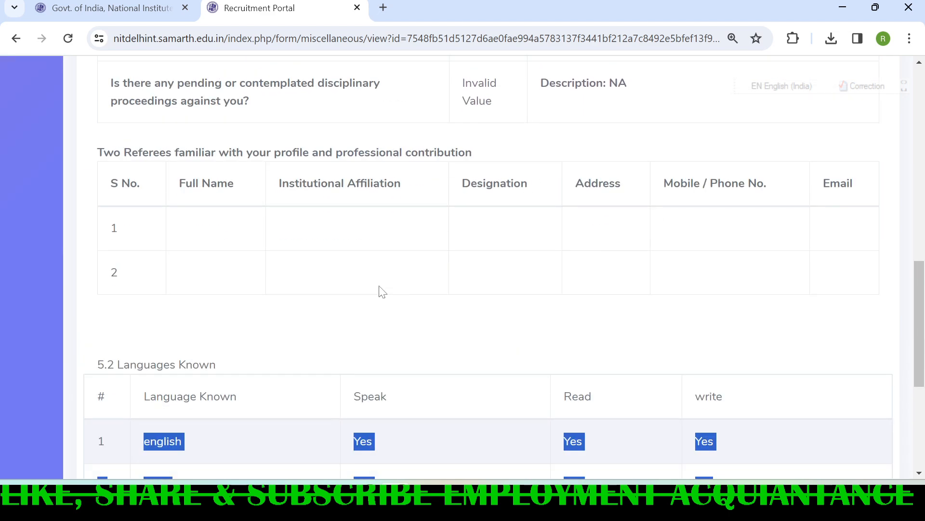
pyautogui.scroll(-5, 382, 291)
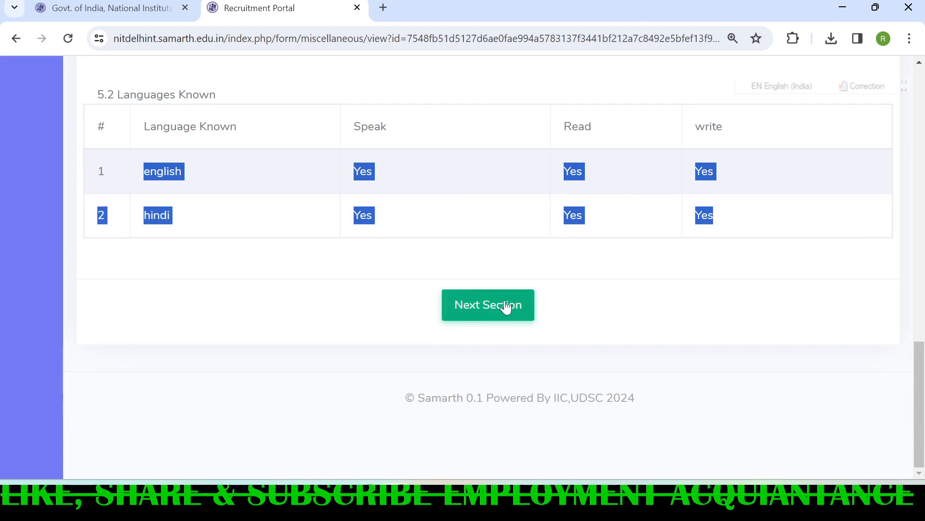
pyautogui.click(505, 306)
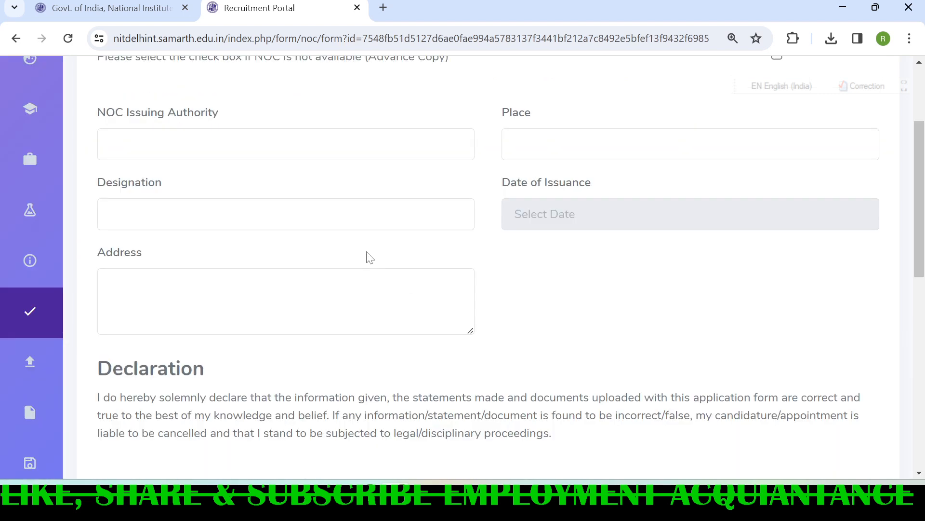
# Mark the NOC as not available (Advance Copy) and save the No Objection Certificate section.
pyautogui.scroll(1, 917, 220)
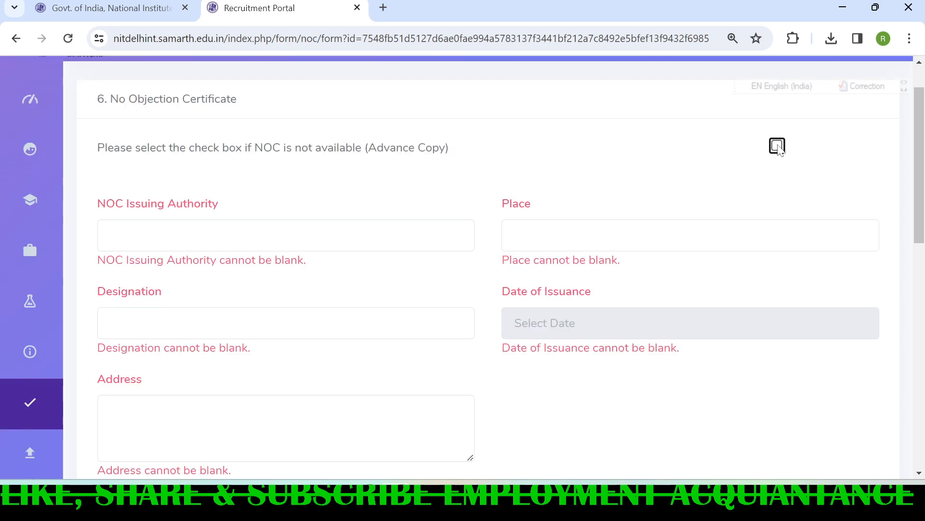
pyautogui.click(778, 147)
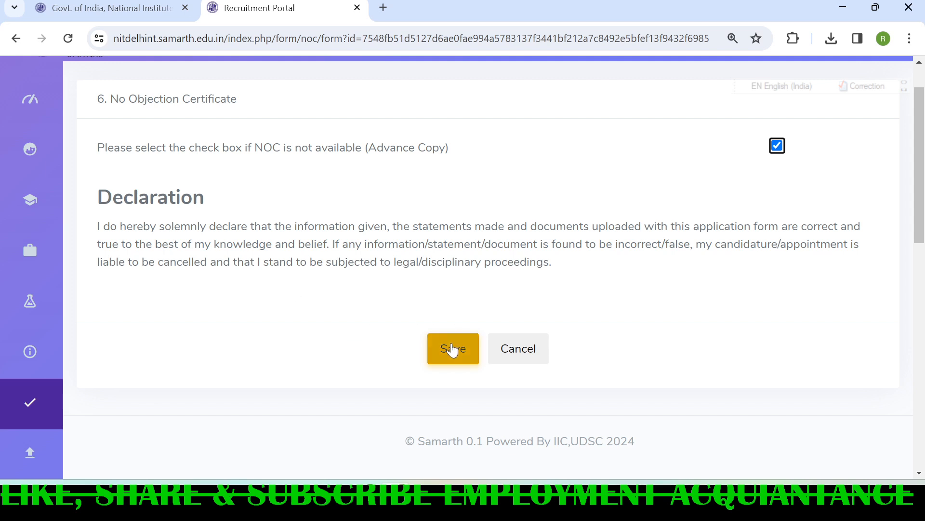
pyautogui.click(453, 349)
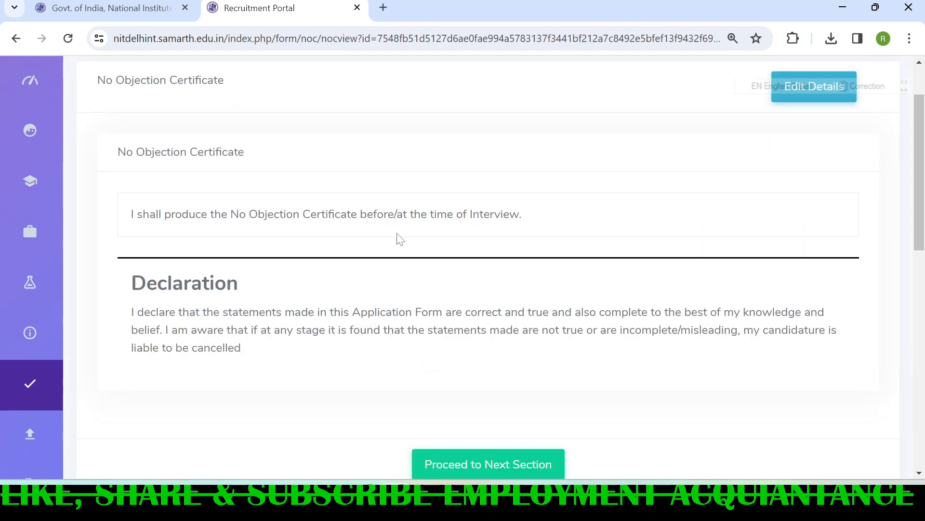
# Review the saved No Objection Certificate statement and declaration, and proceed to the document upload section.
pyautogui.moveTo(97, 80); pyautogui.dragTo(227, 85)
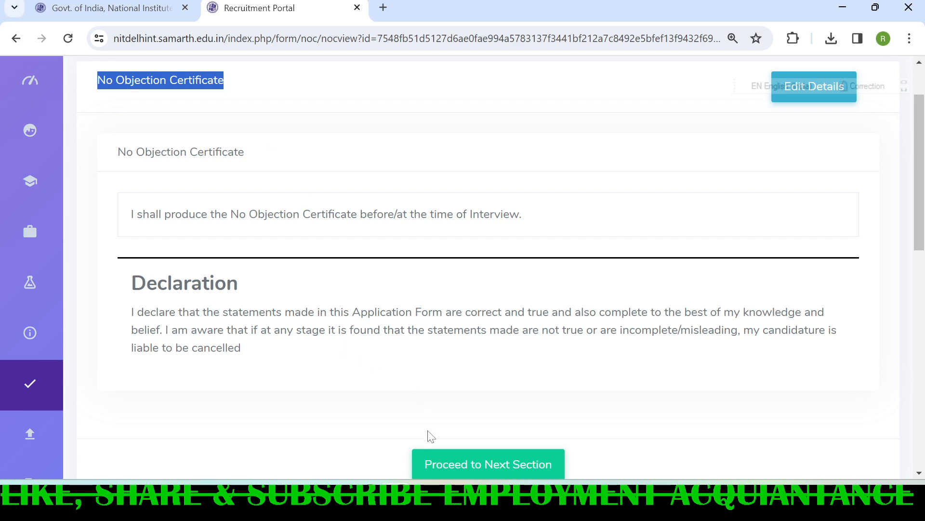
pyautogui.scroll(-1, 453, 424)
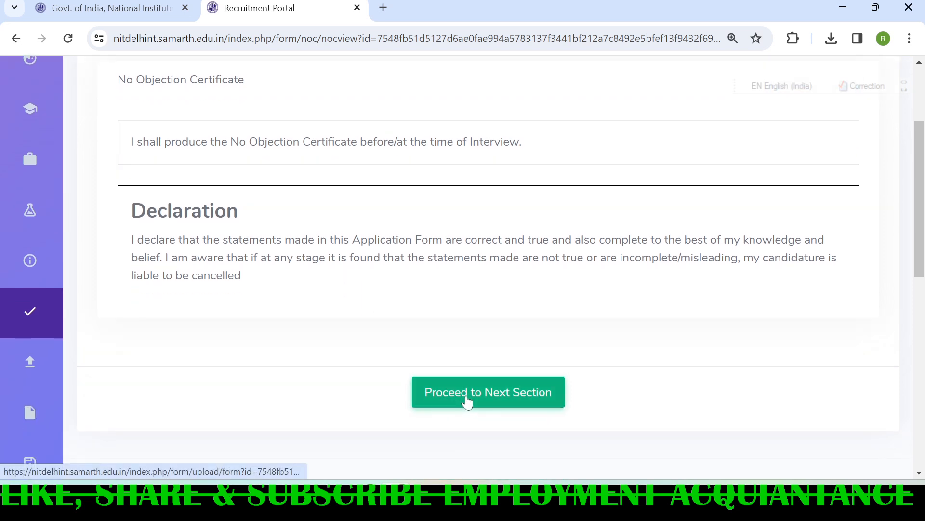
pyautogui.click(467, 400)
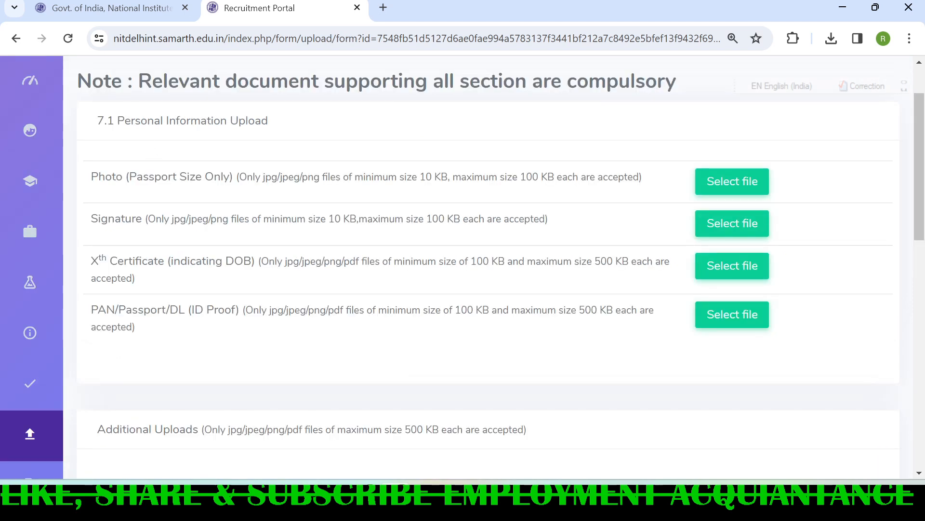
# Examine the accepted file formats and size limits for the personal, additional, academic and experience certificate uploads.
pyautogui.moveTo(117, 120); pyautogui.dragTo(292, 133)
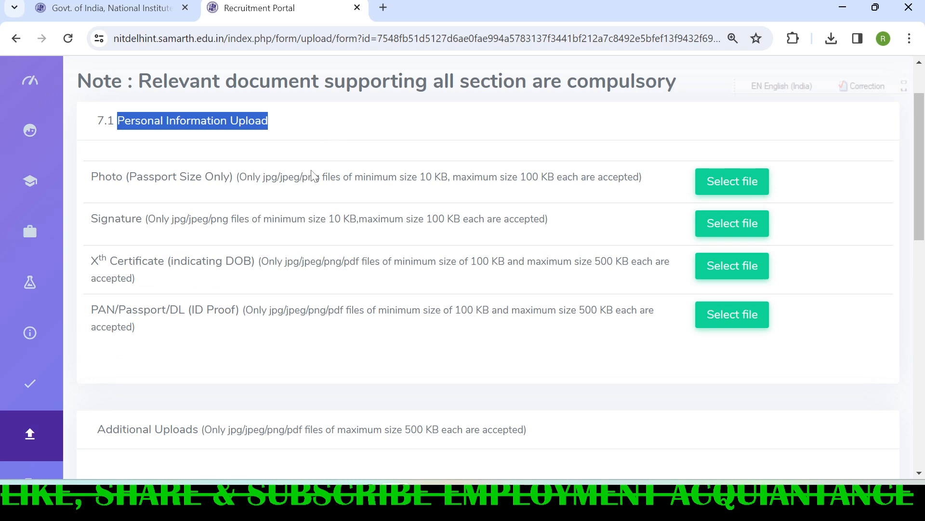
pyautogui.moveTo(90, 177); pyautogui.dragTo(644, 192)
pyautogui.moveTo(91, 219); pyautogui.dragTo(567, 227)
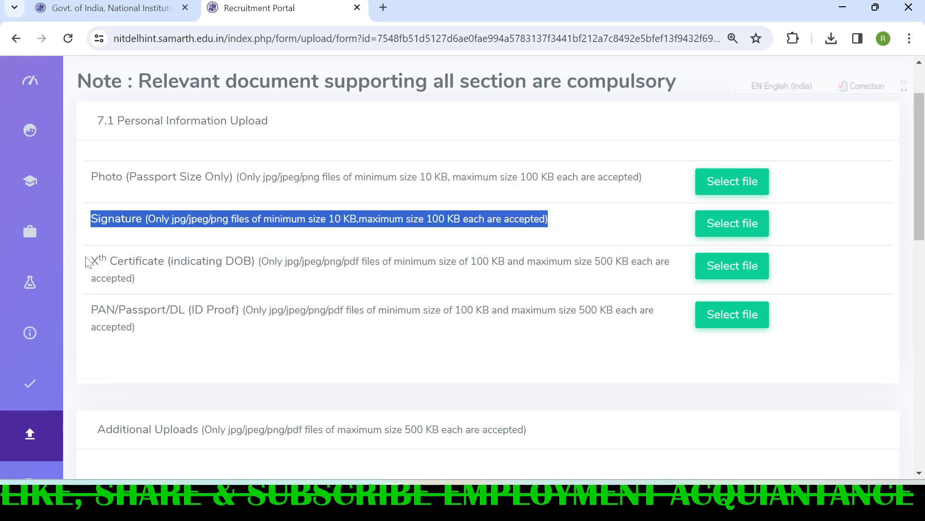
pyautogui.moveTo(98, 260)
pyautogui.mouseDown()
pyautogui.moveTo(234, 263)
pyautogui.moveTo(253, 282)
pyautogui.mouseUp()
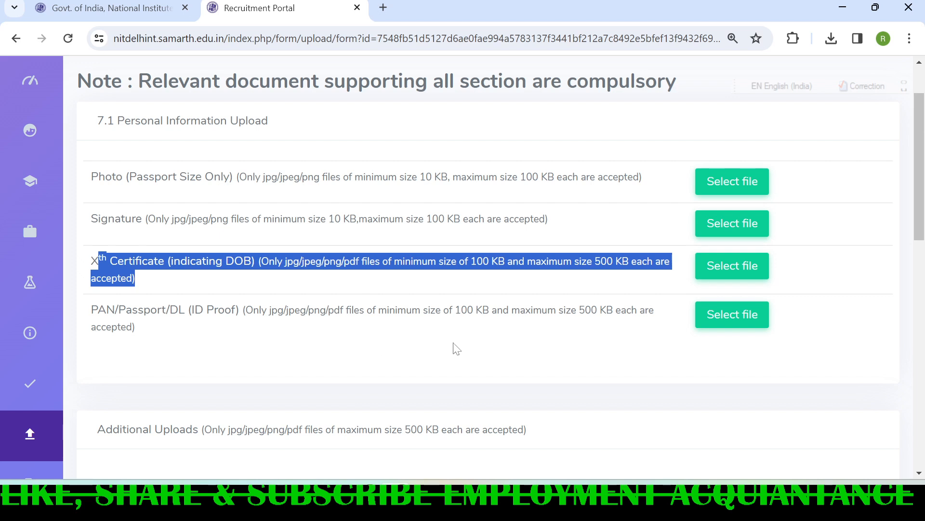
pyautogui.scroll(-2, 396, 318)
pyautogui.scroll(-3, 154, 289)
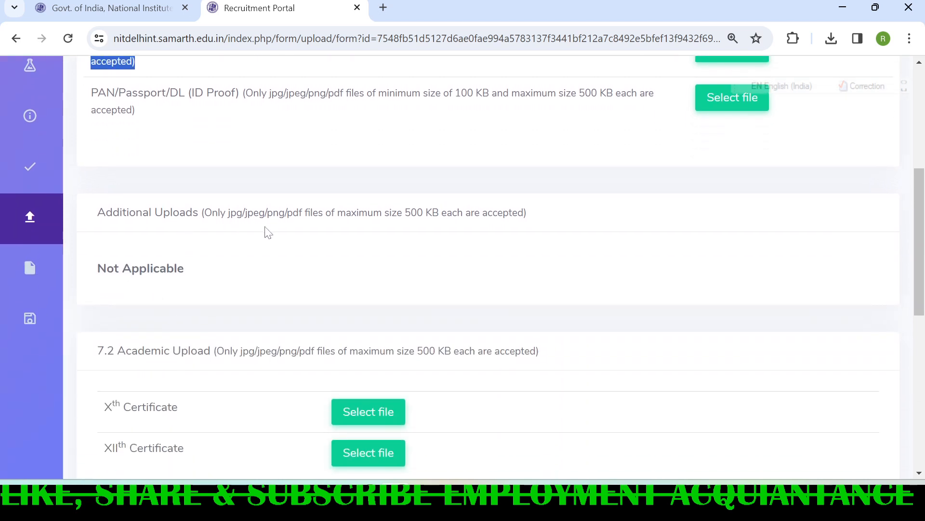
pyautogui.scroll(-3, 266, 232)
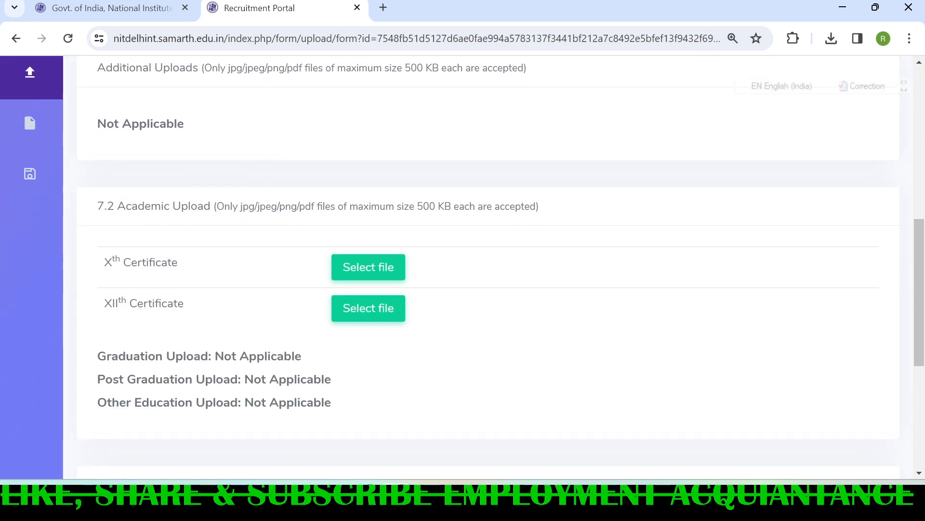
pyautogui.scroll(-2, 360, 310)
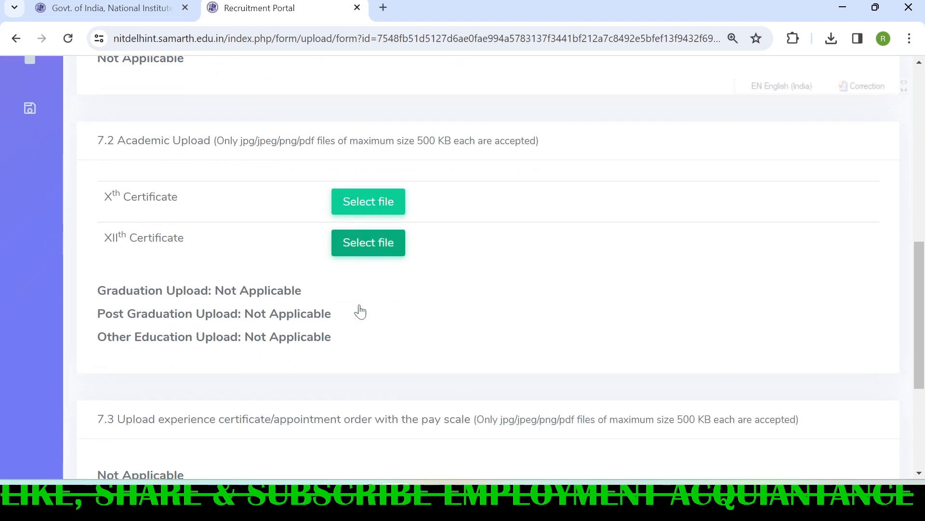
pyautogui.scroll(-2, 203, 296)
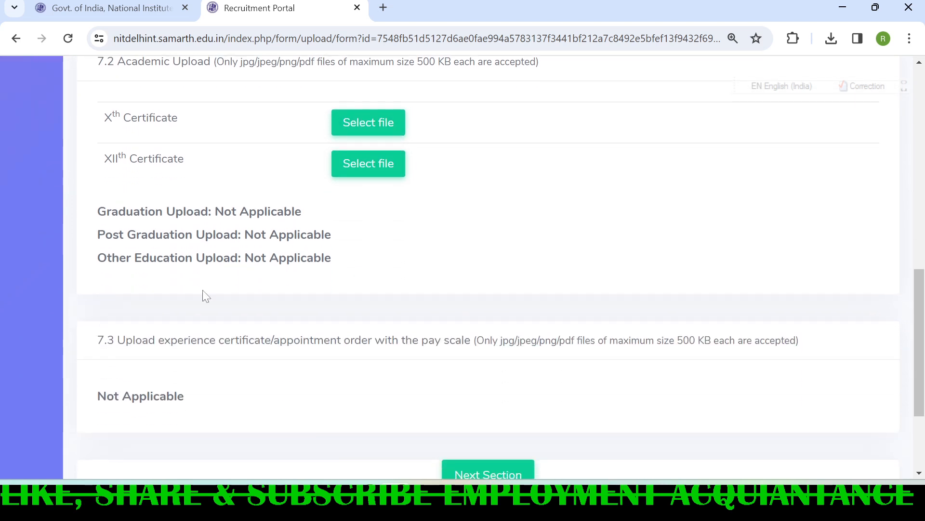
pyautogui.scroll(-2, 196, 270)
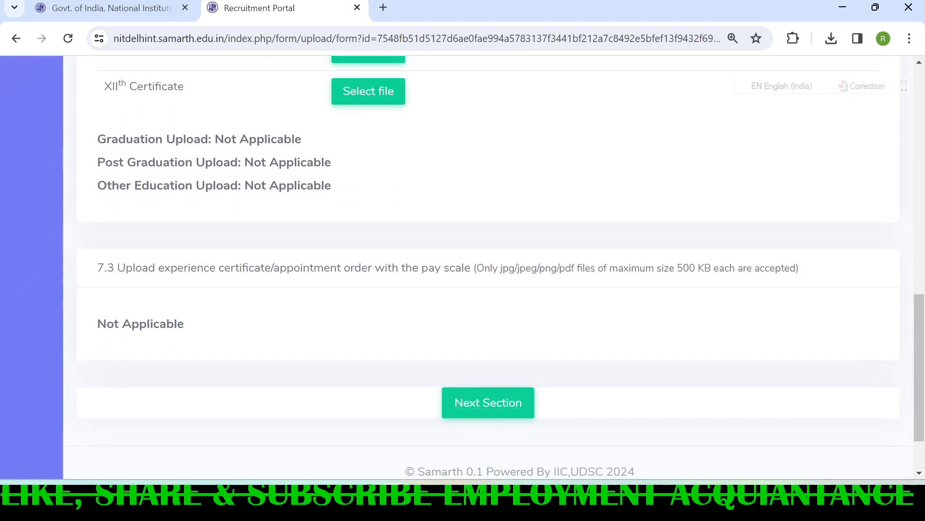
pyautogui.scroll(-2, 140, 287)
pyautogui.scroll(2, 260, 213)
pyautogui.scroll(-2, 258, 211)
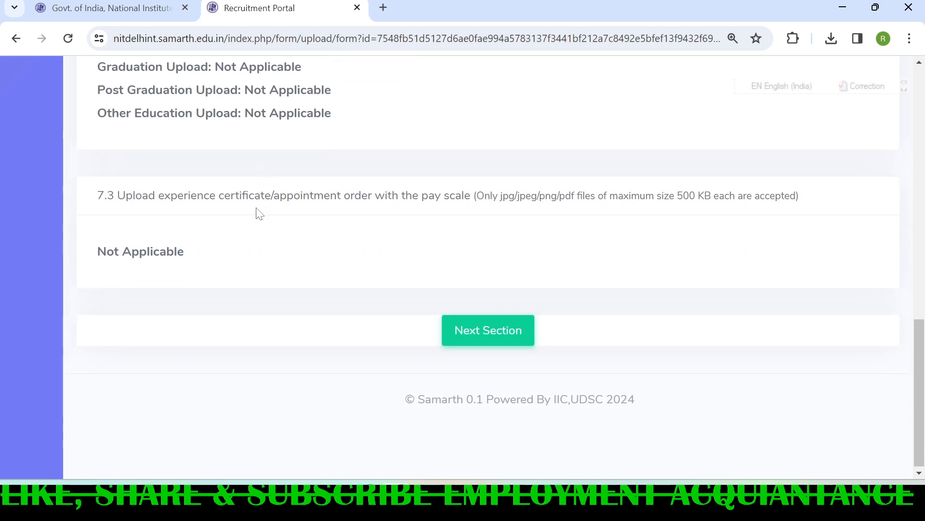
pyautogui.scroll(2, 258, 212)
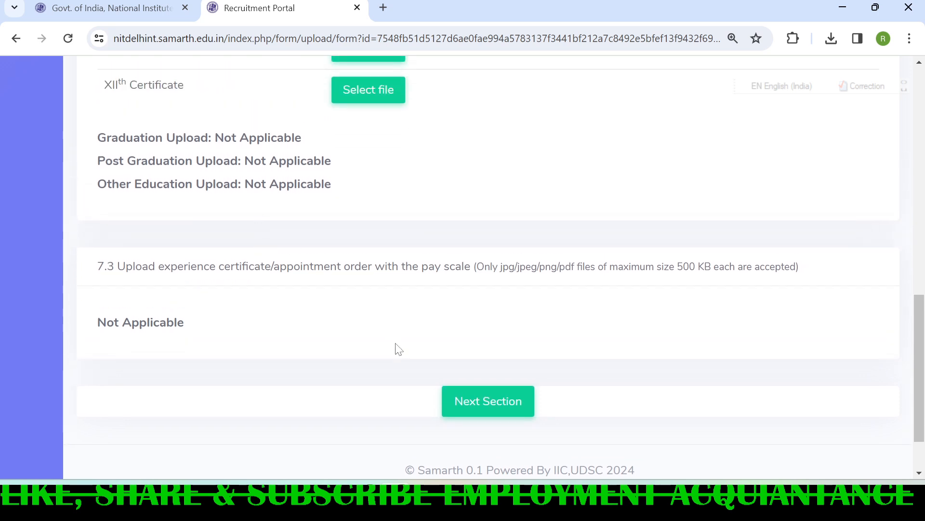
# Proceed from the uploads to the application preview and agree to the terms below the declaration.
pyautogui.click(490, 405)
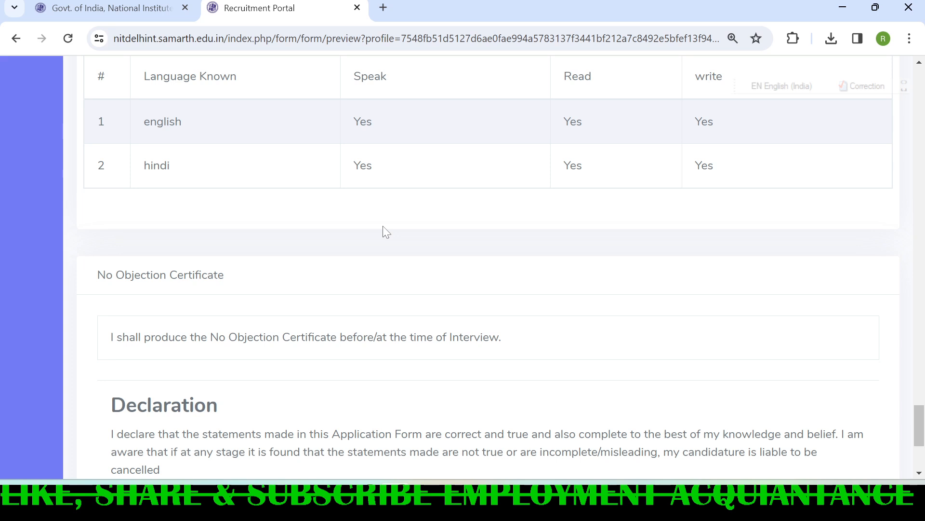
pyautogui.scroll(-3, 387, 232)
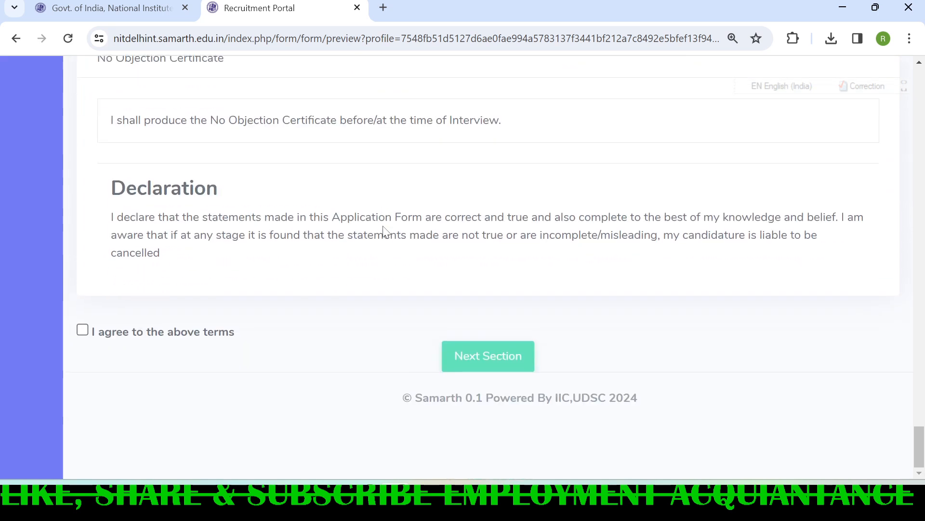
pyautogui.click(81, 333)
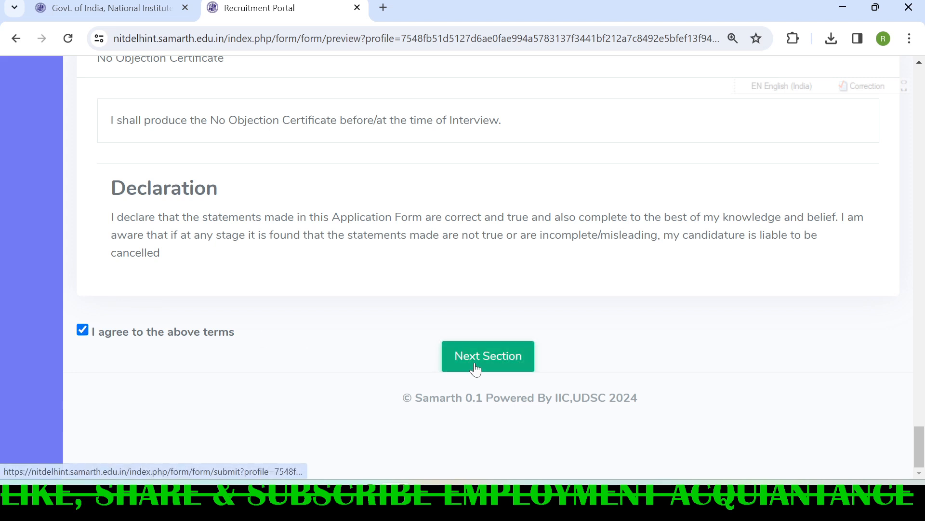